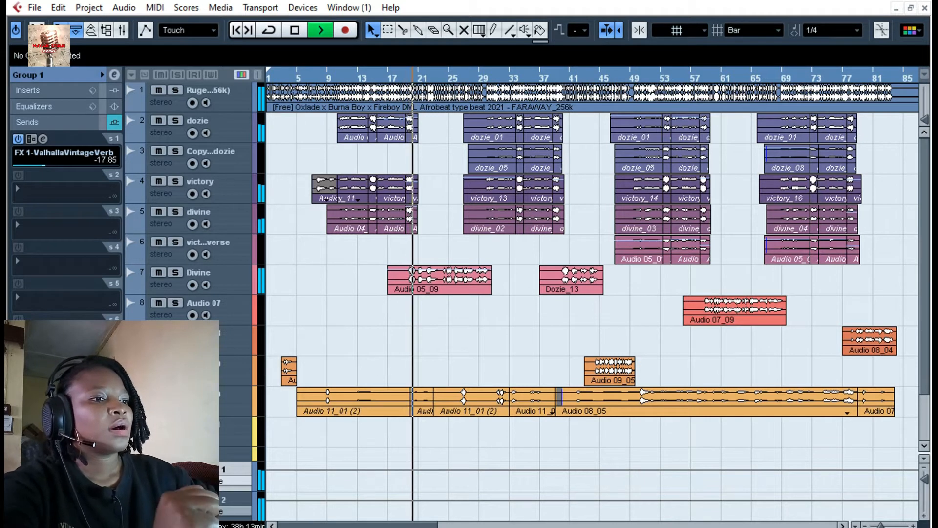
# Stop playback and show the insert effects of the Group 1 channel.
pyautogui.press('space')
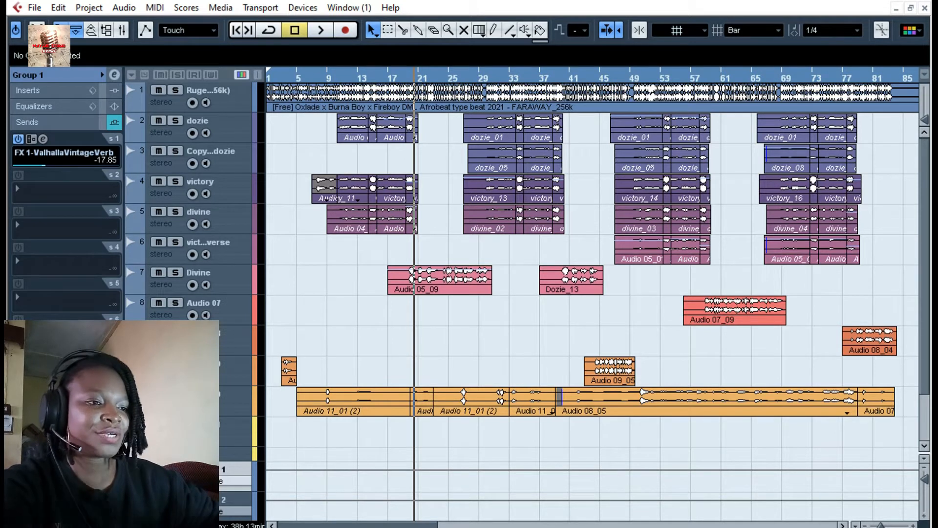
pyautogui.click(27, 90)
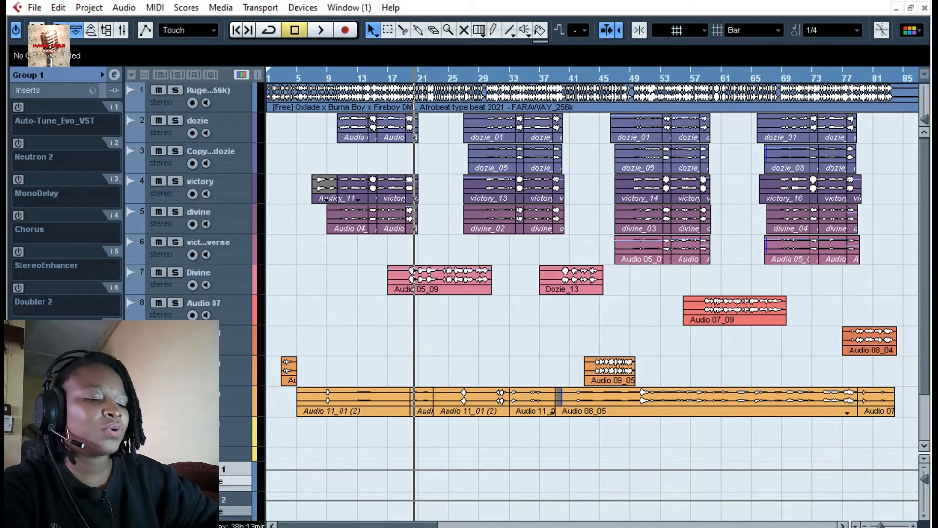
# Rename track 2 with the first singer's stage name.
pyautogui.doubleClick(198, 120)
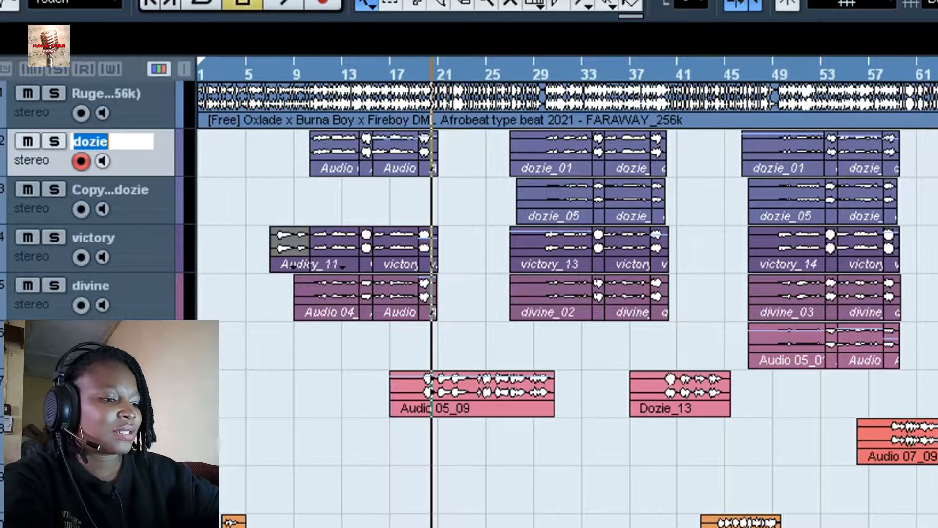
pyautogui.write('Frabkay')
pyautogui.press('Left')
pyautogui.press('Left')
pyautogui.press('Left')
pyautogui.press('BackSpace')
pyautogui.write('n')
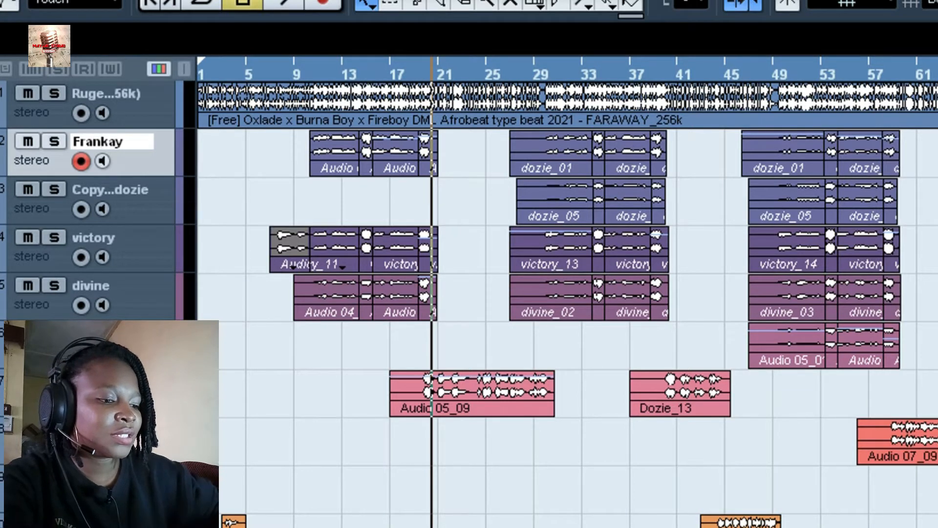
# Rename track 4 with the second singer's stage name.
pyautogui.doubleClick(94, 238)
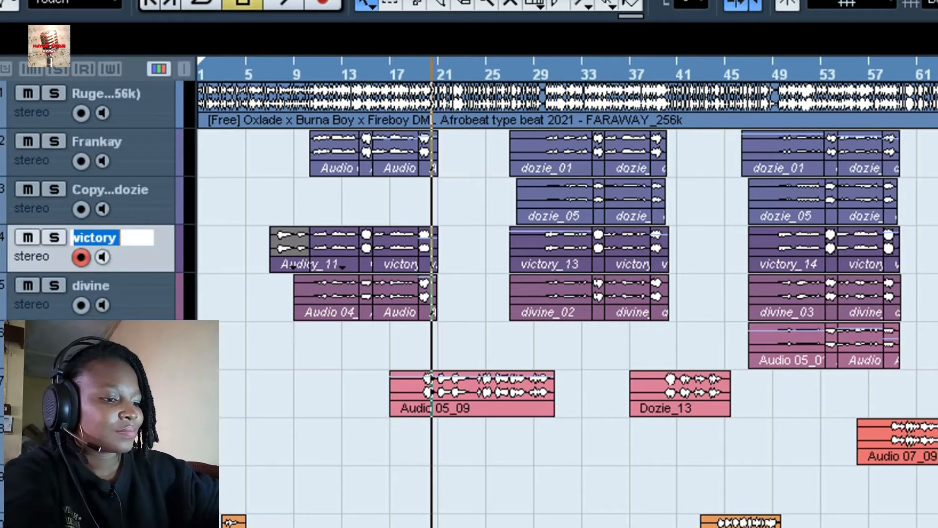
pyautogui.write('Viktree')
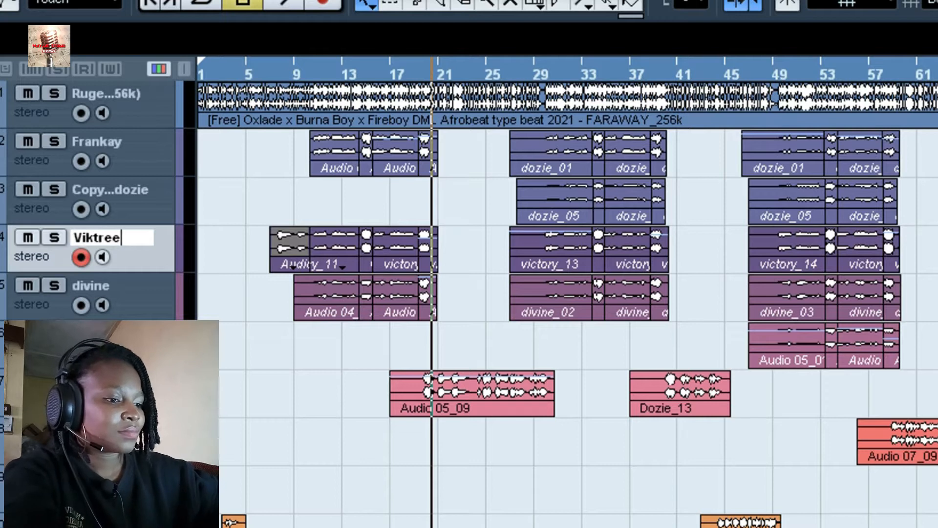
pyautogui.write('wise')
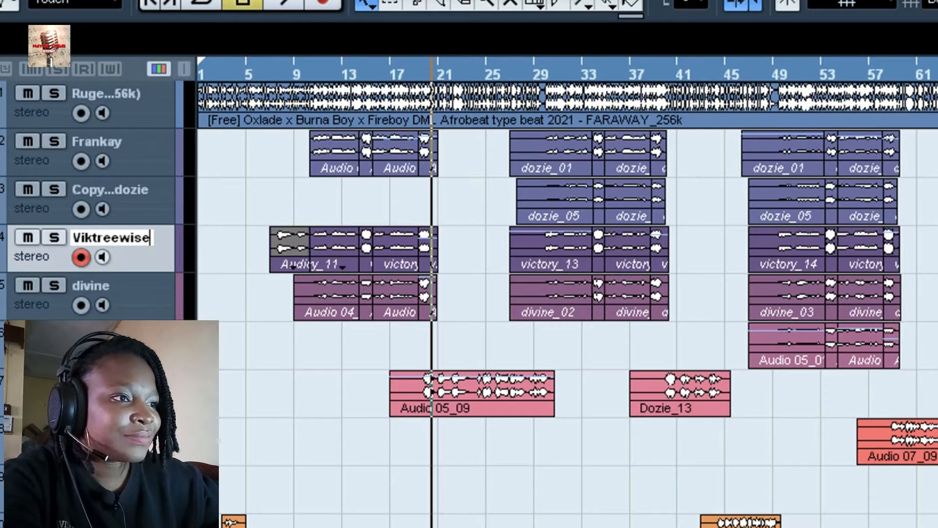
pyautogui.press('Tab')
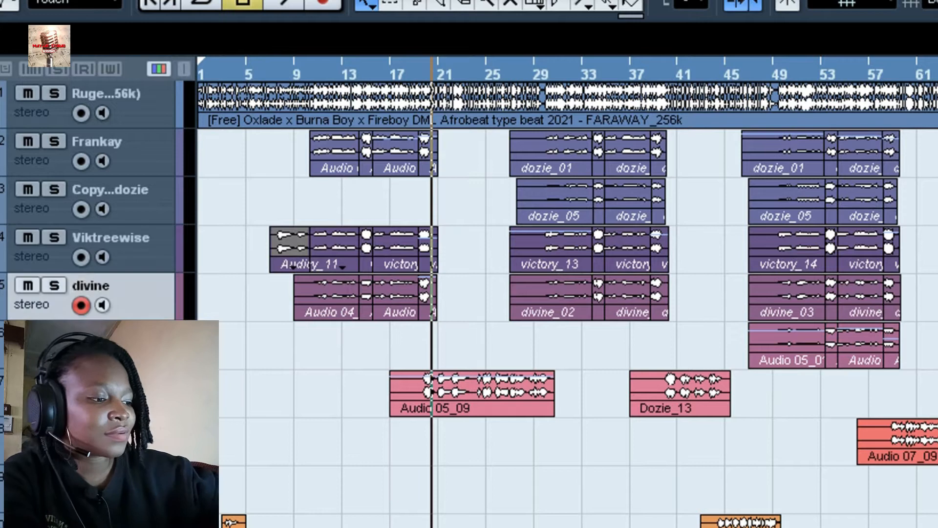
# Rename track 5 with the third singer's stage name.
pyautogui.write('De')
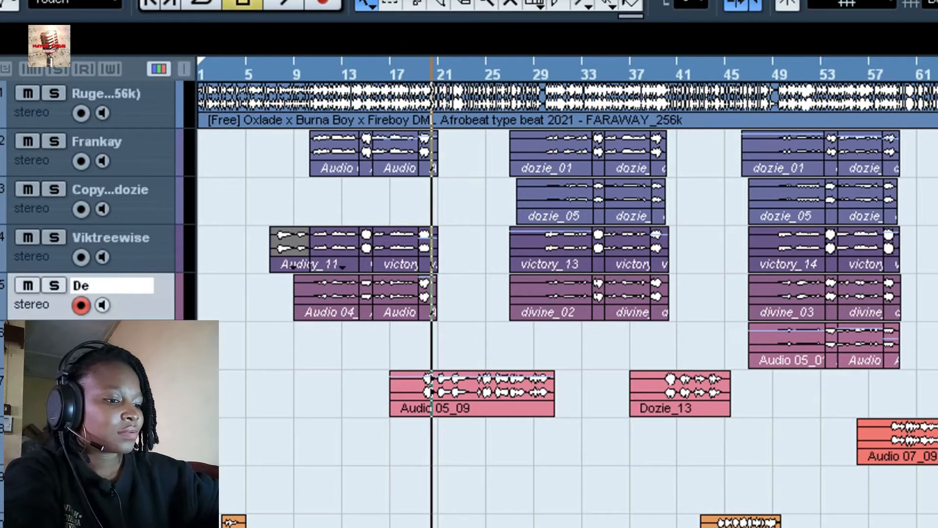
pyautogui.write('llacui')
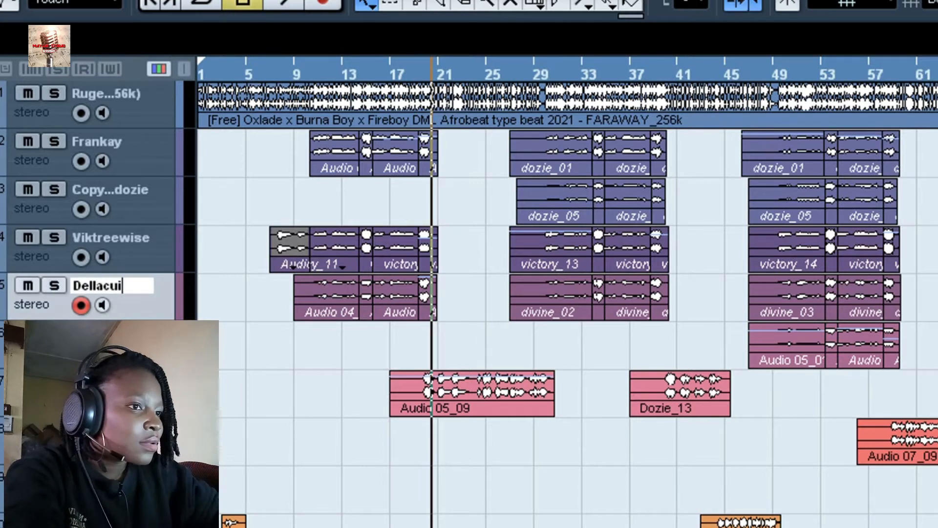
pyautogui.press('BackSpace')
pyautogui.press('BackSpace')
pyautogui.press('BackSpace')
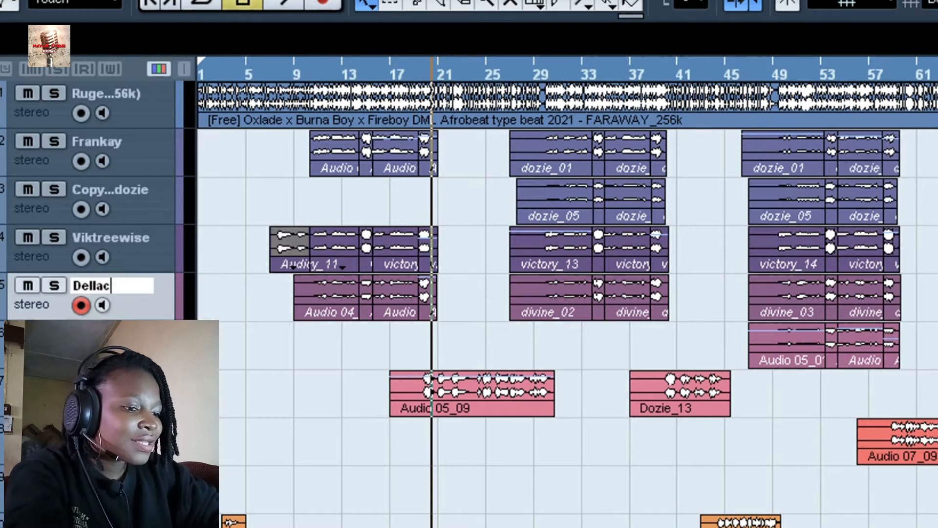
pyautogui.write('cr')
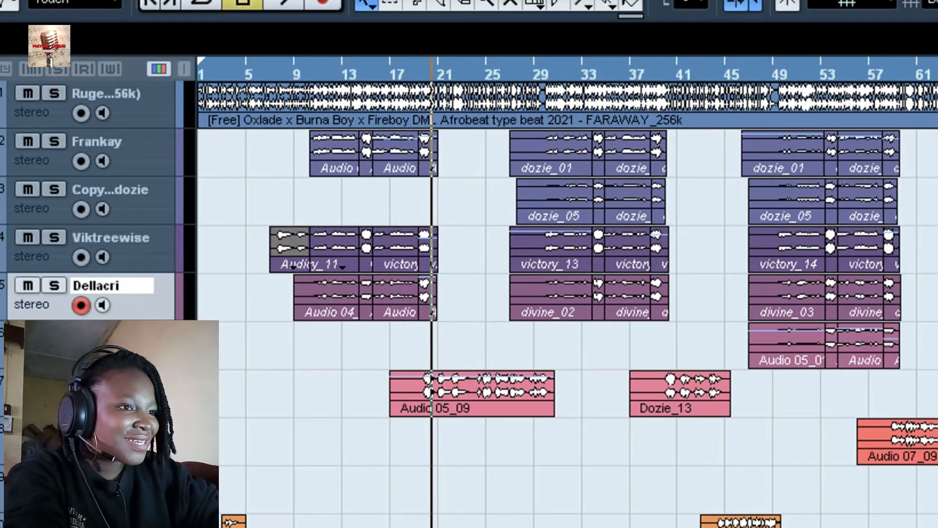
pyautogui.write('uise')
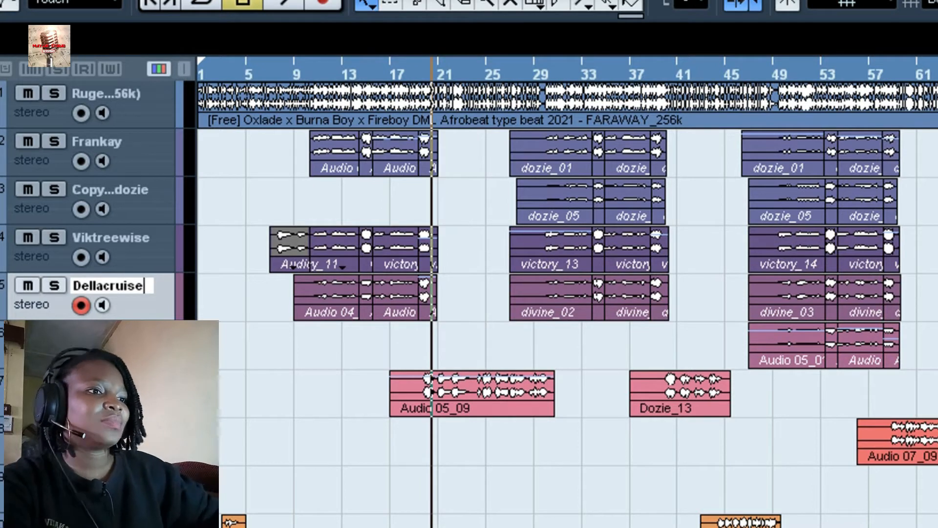
pyautogui.press('Return')
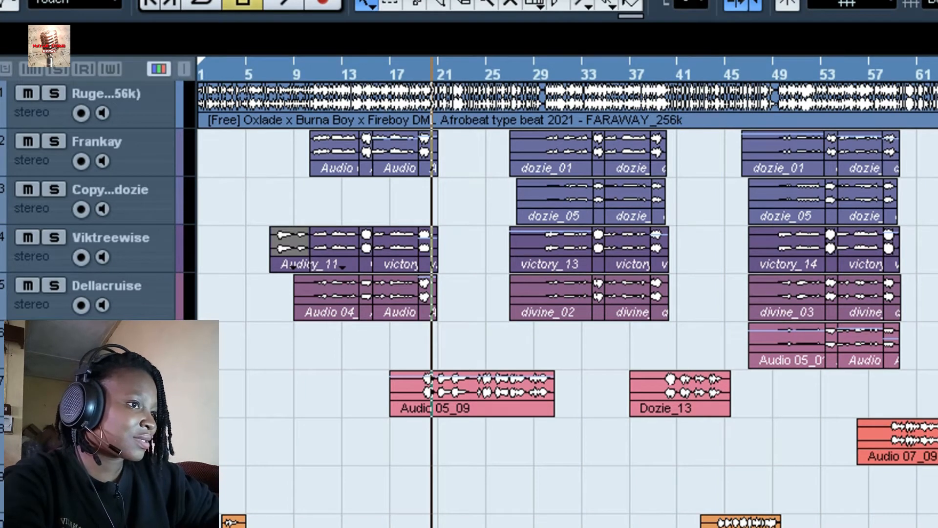
# Inspect the individual vocal clips in the first group on track 2, between about bars 10 and 21.
pyautogui.hotkey('shift', 'h')
pyautogui.hotkey('shift', 'h')
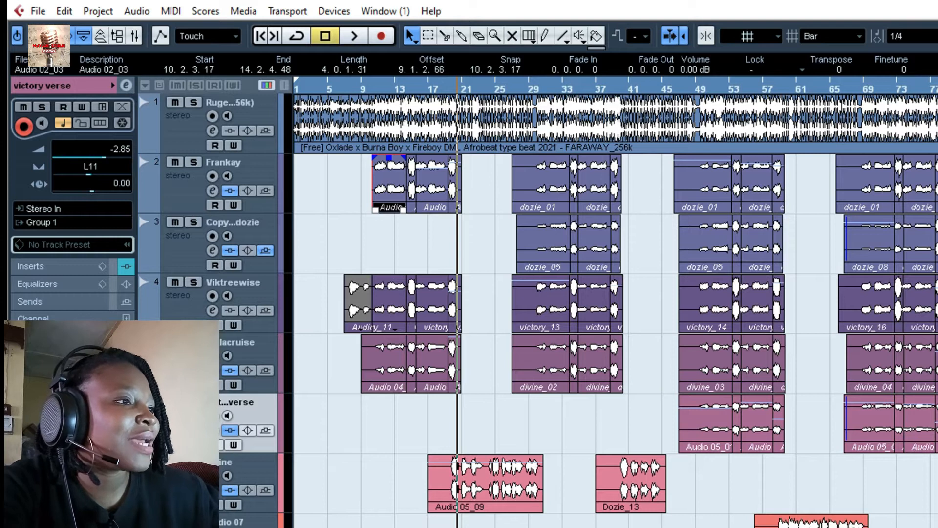
pyautogui.click(455, 196)
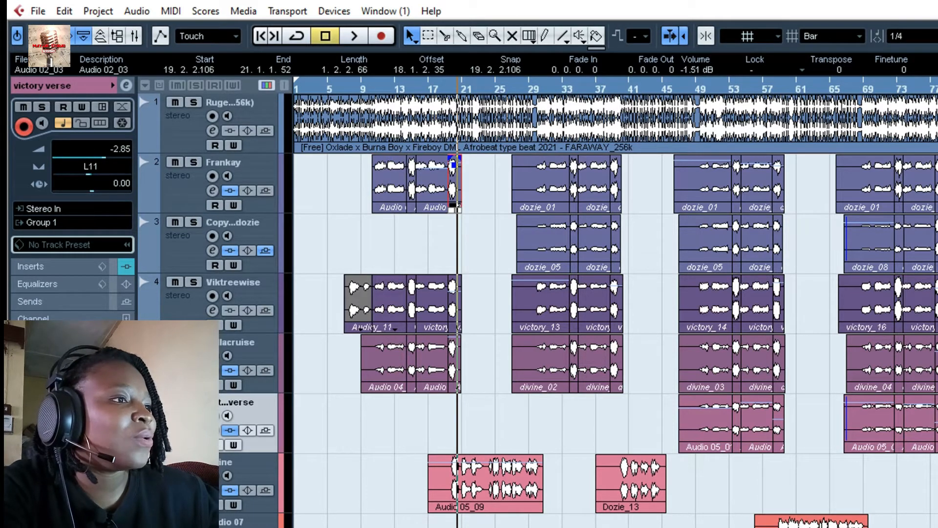
pyautogui.click(431, 189)
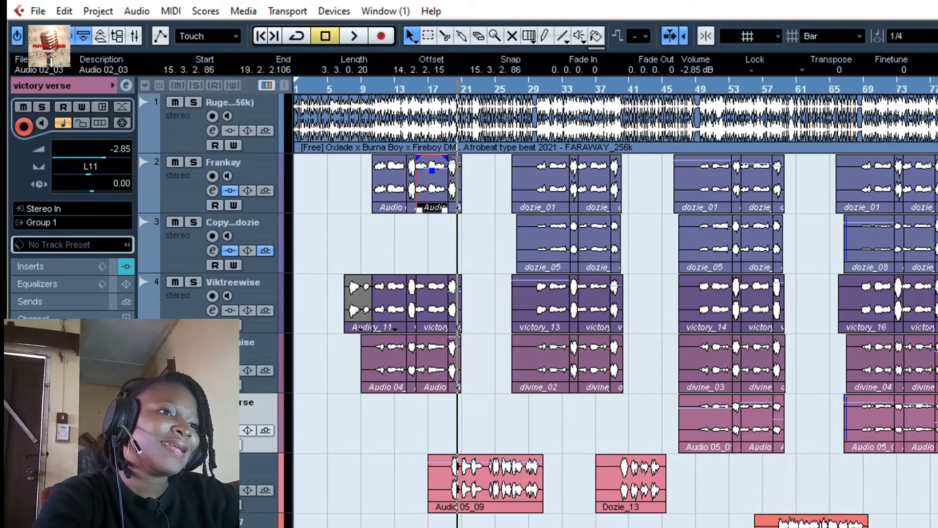
pyautogui.click(390, 188)
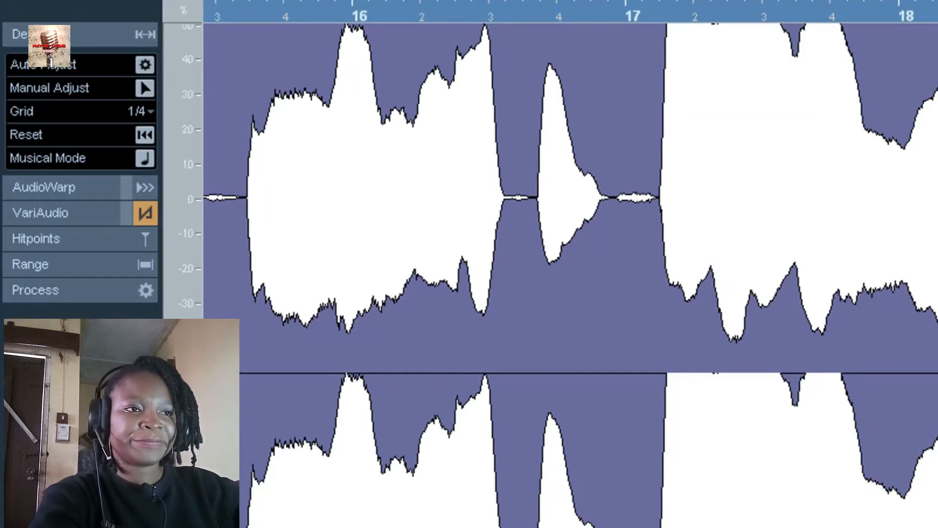
# Open VariAudio for the track 2 vocal and create a new version of the audio for pitch-editing the note at bar 16.
pyautogui.click(41, 213)
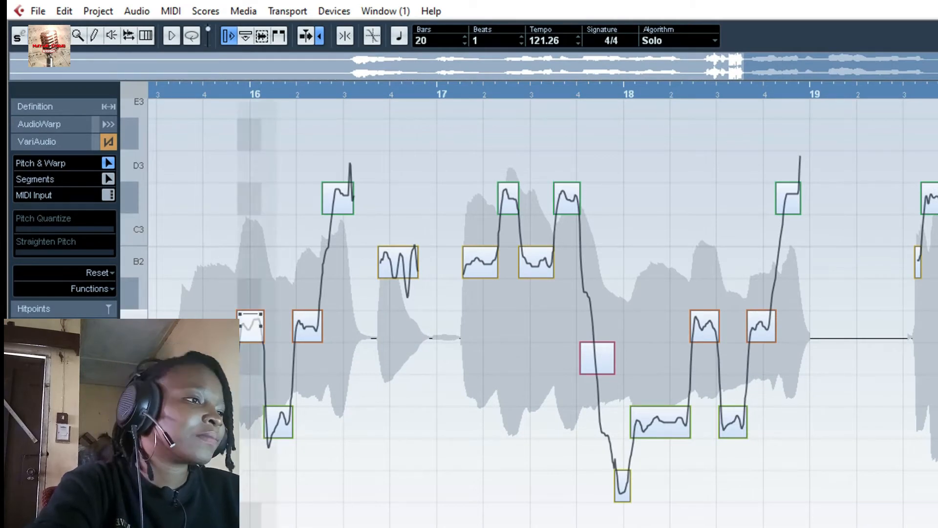
pyautogui.click(250, 326)
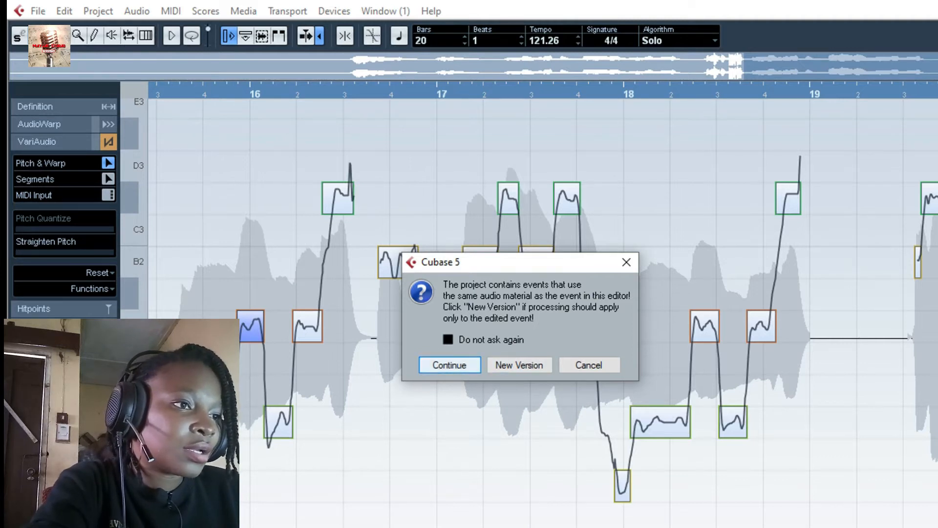
pyautogui.click(519, 364)
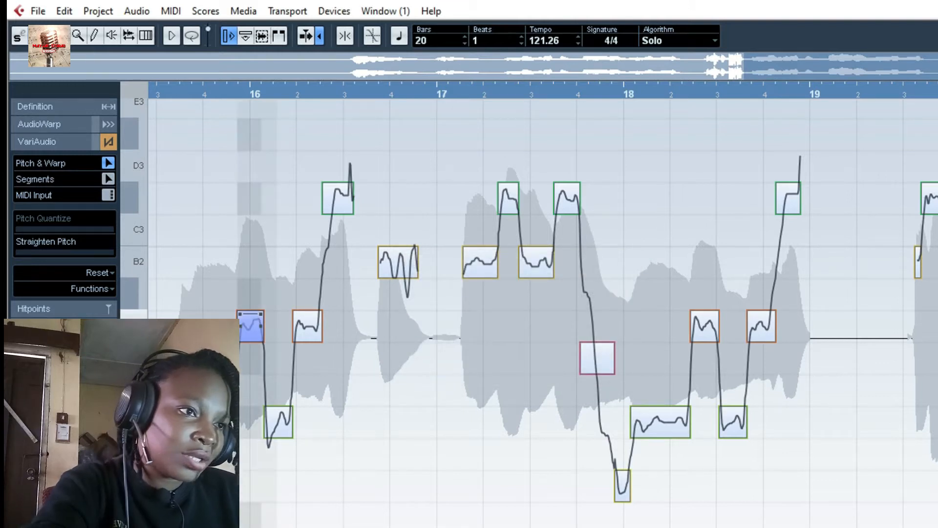
# Raise the pitch segment at bar 16 to B2, and lower it again by two semitones.
pyautogui.moveTo(251, 326); pyautogui.dragTo(251, 295)
pyautogui.press('Up')
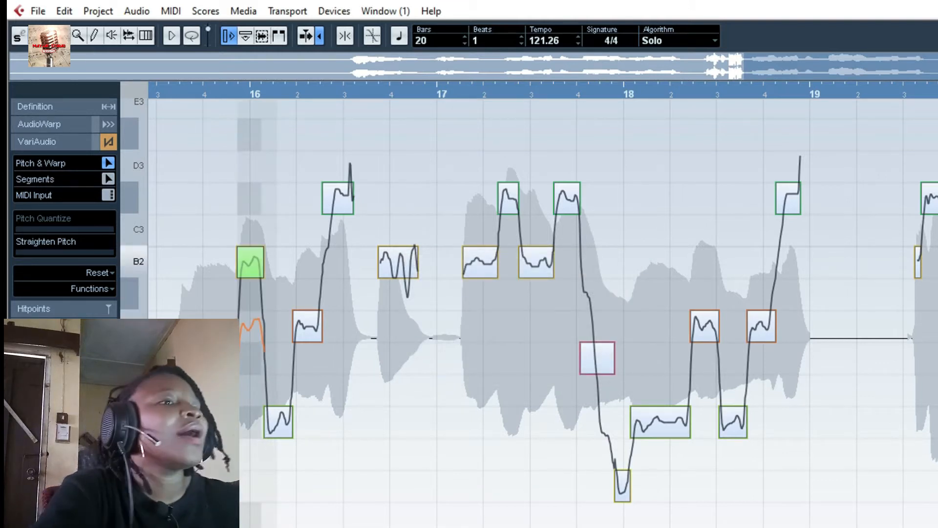
pyautogui.press('Down')
pyautogui.press('Down')
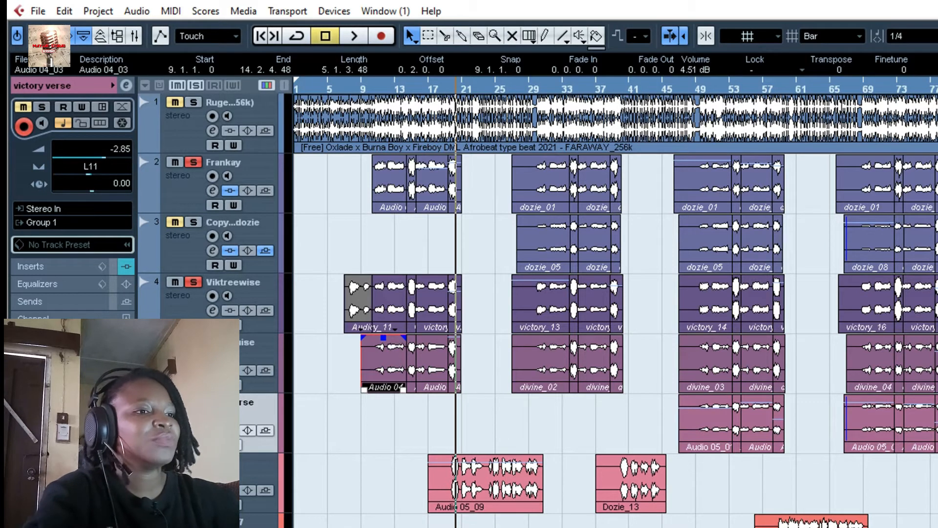
# Mute tracks 2 and 4 so that only track 5 is heard.
pyautogui.click(888, 527)
pyautogui.click(888, 527)
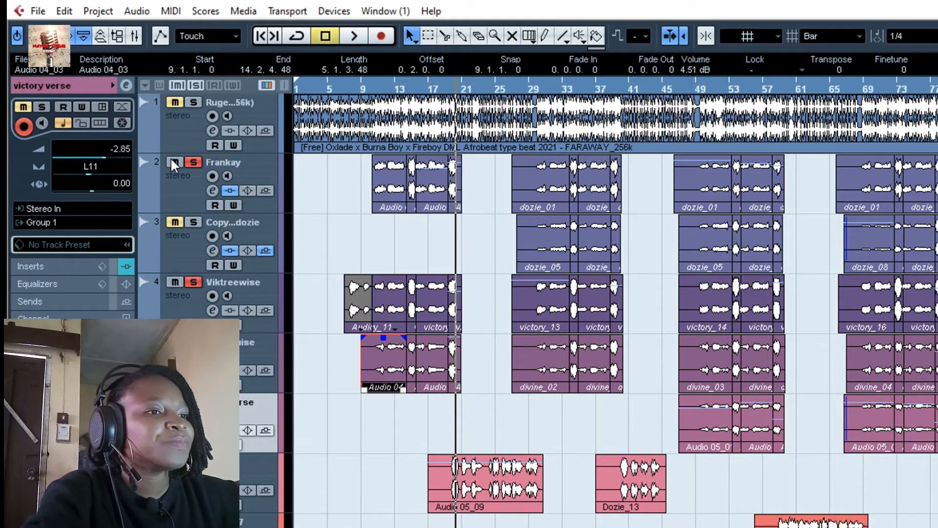
pyautogui.click(172, 160)
pyautogui.click(174, 281)
# Listen to the track 5 vocal on its own from about bar 16 to bar 20.
pyautogui.click(431, 89)
pyautogui.click(428, 89)
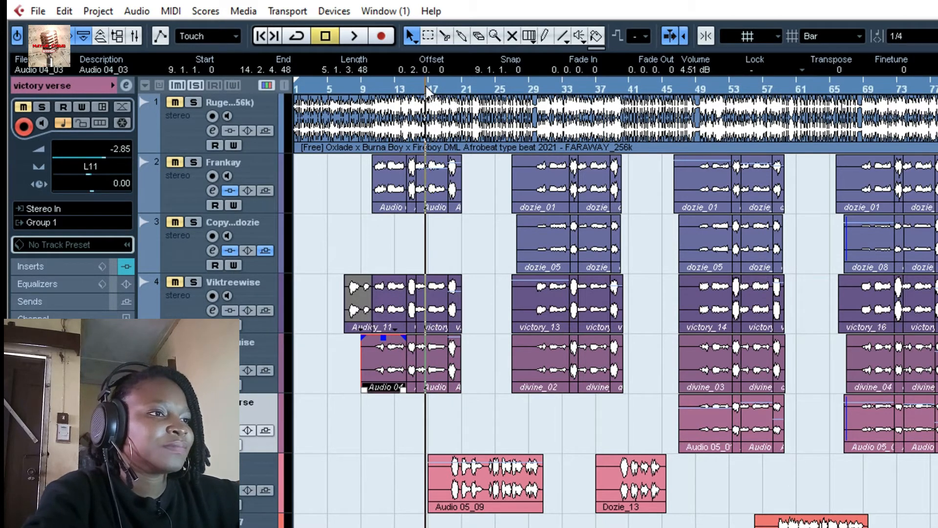
pyautogui.press('space')
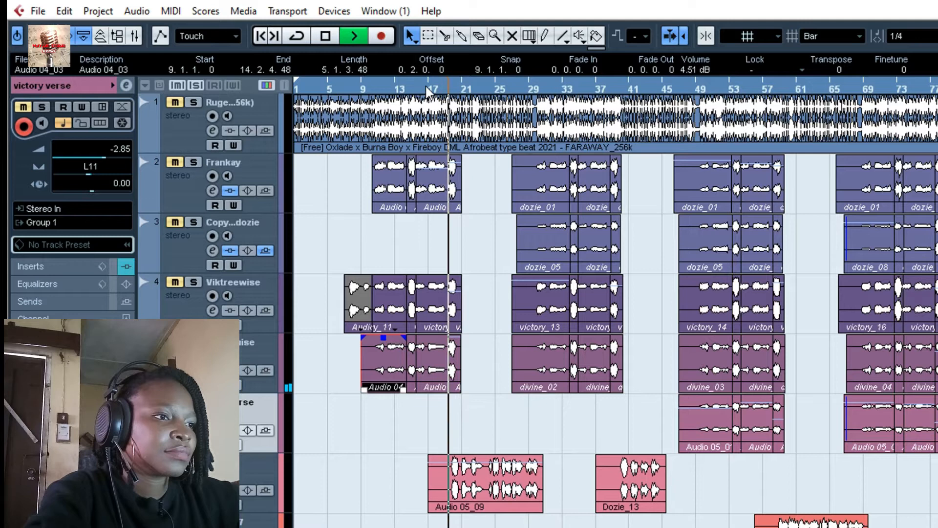
pyautogui.press('space')
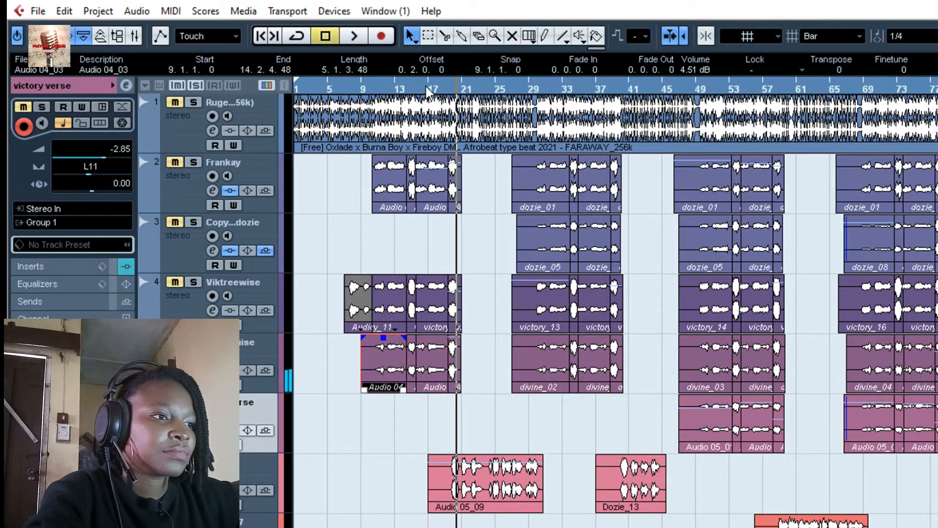
# Open the track 5 vocal in VariAudio and select the pitch segments of the phrase around bar 11.
pyautogui.doubleClick(430, 364)
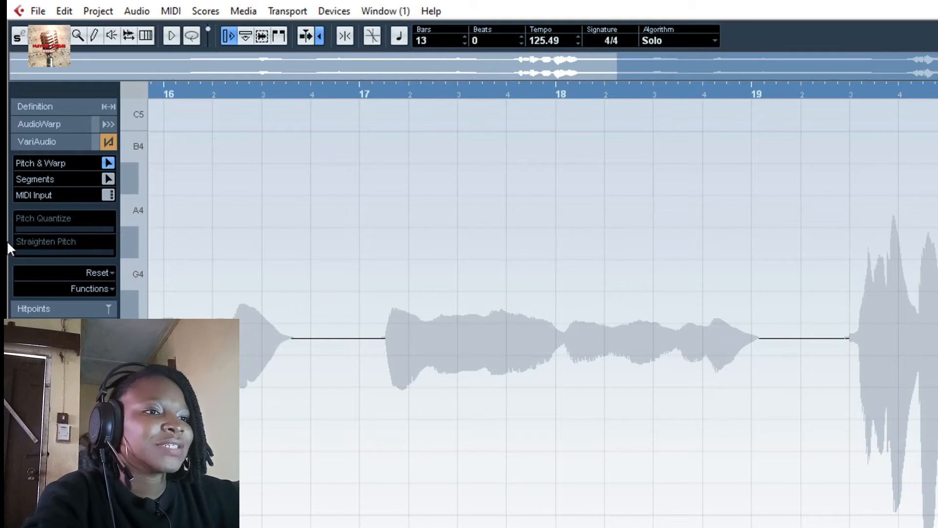
pyautogui.scroll(-5, 538, 313)
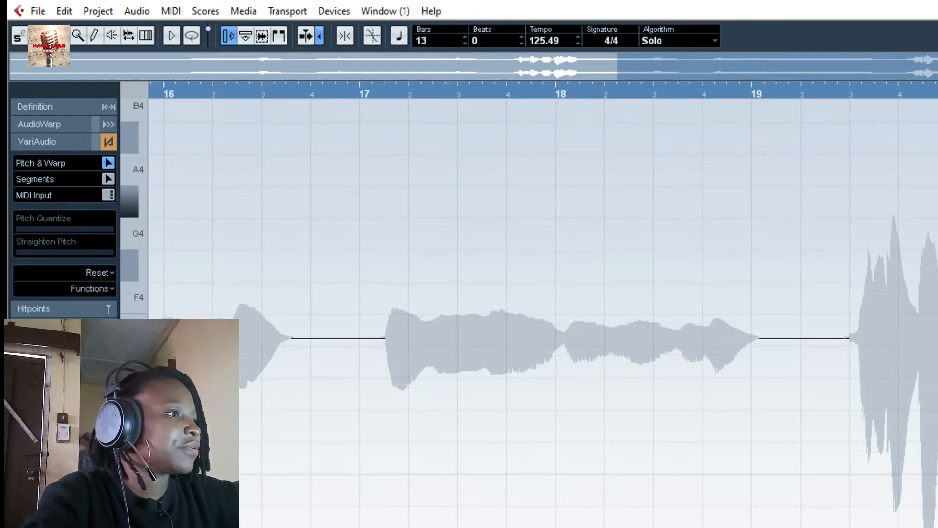
pyautogui.scroll(-10, 538, 313)
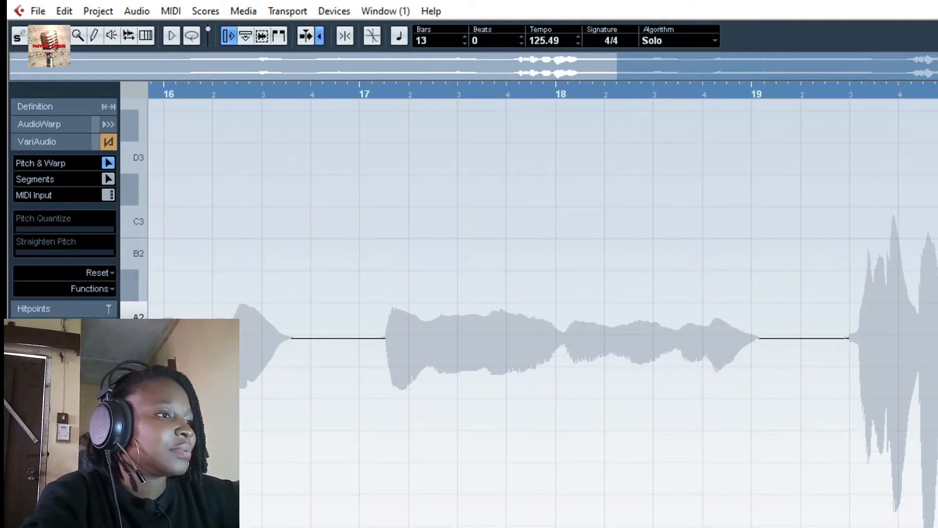
pyautogui.scroll(-3, 537, 313)
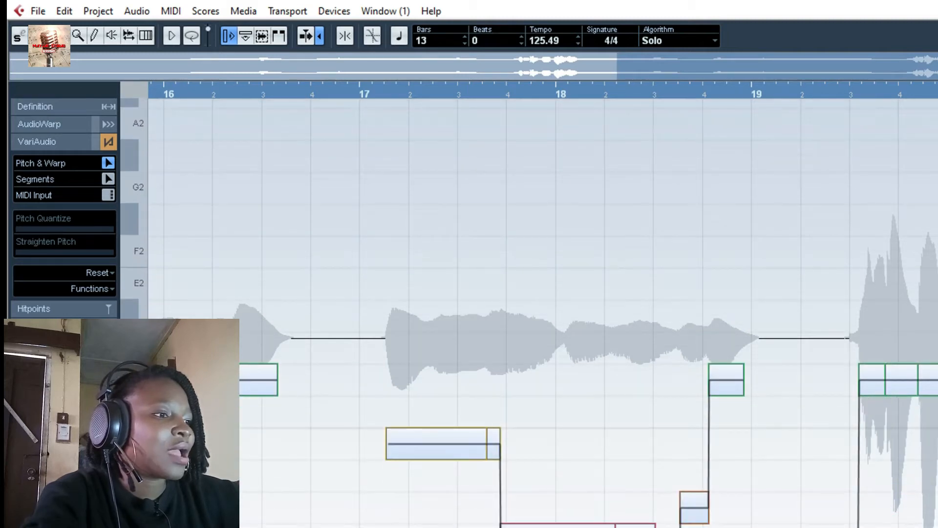
pyautogui.hscroll(-10, 538, 313)
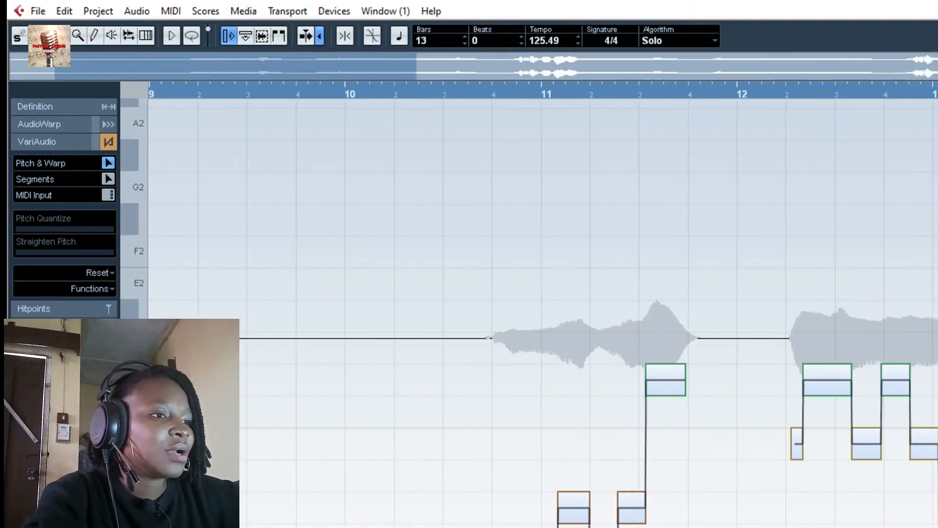
pyautogui.hscroll(4, 538, 313)
pyautogui.scroll(-1, 537, 313)
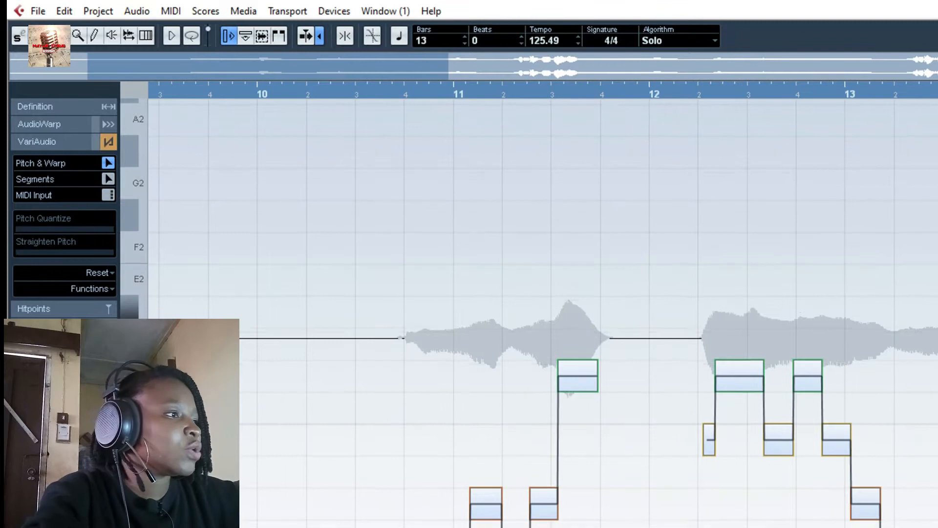
pyautogui.scroll(-6, 540, 331)
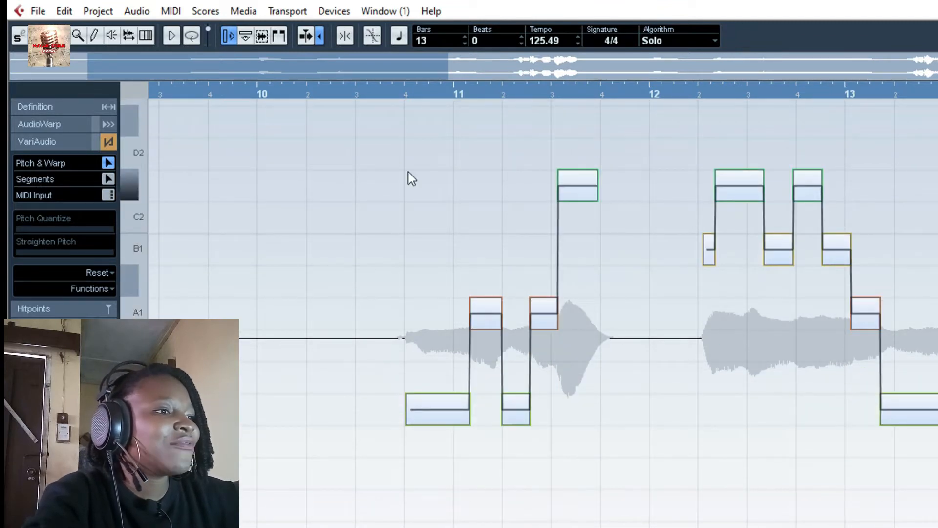
pyautogui.moveTo(439, 154); pyautogui.dragTo(590, 423)
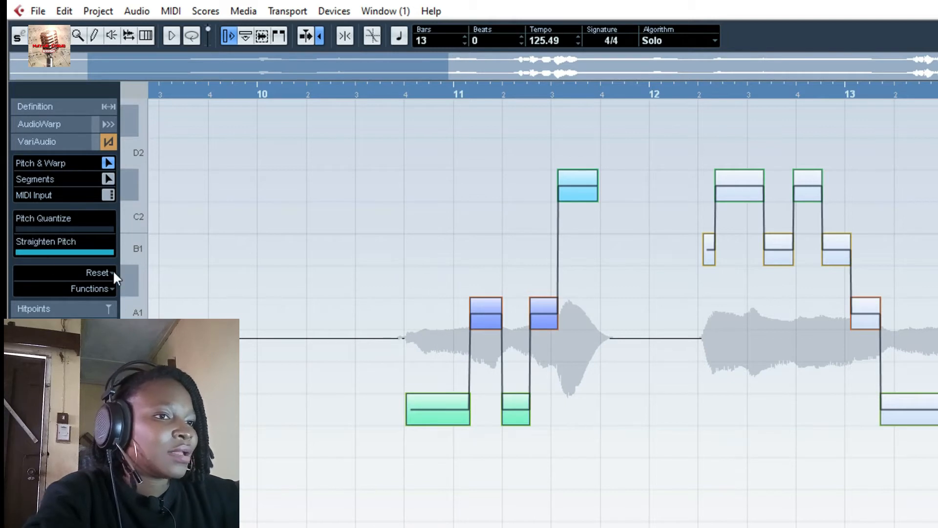
# Lower Straighten Pitch to near its minimum for the selected segments without making a new version, and raise it back to the maximum.
pyautogui.click(22, 252)
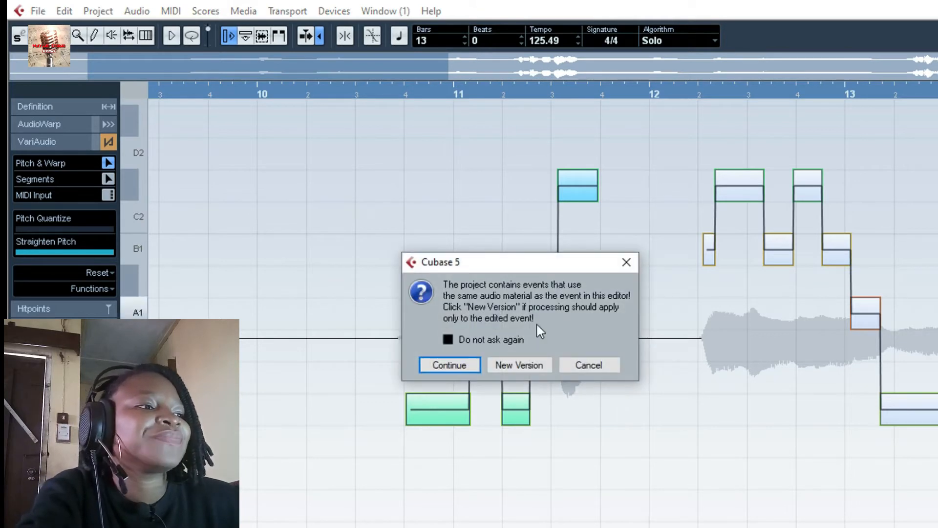
pyautogui.click(464, 366)
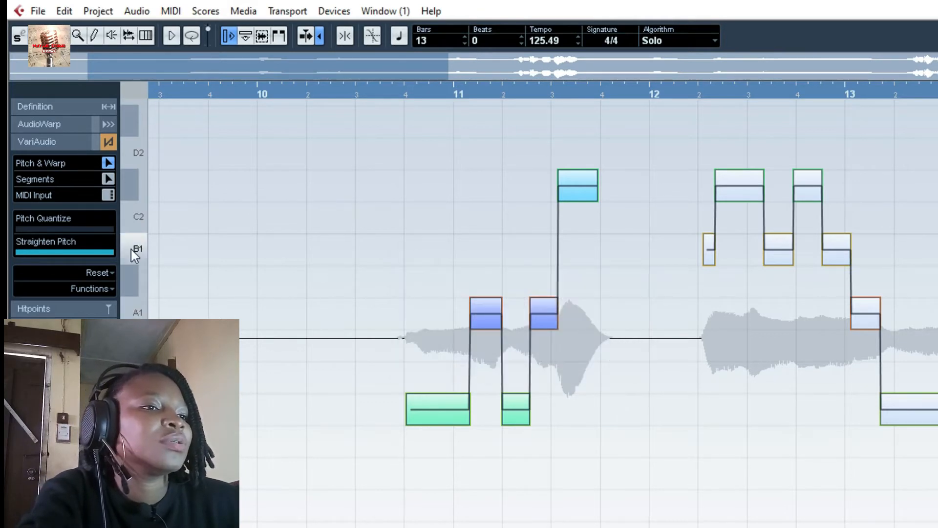
pyautogui.click(25, 251)
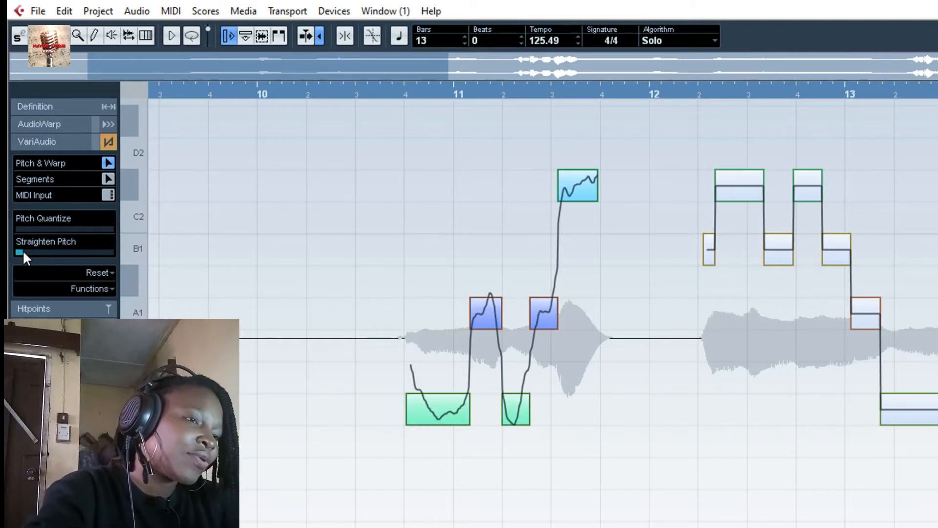
pyautogui.moveTo(23, 250); pyautogui.dragTo(124, 266)
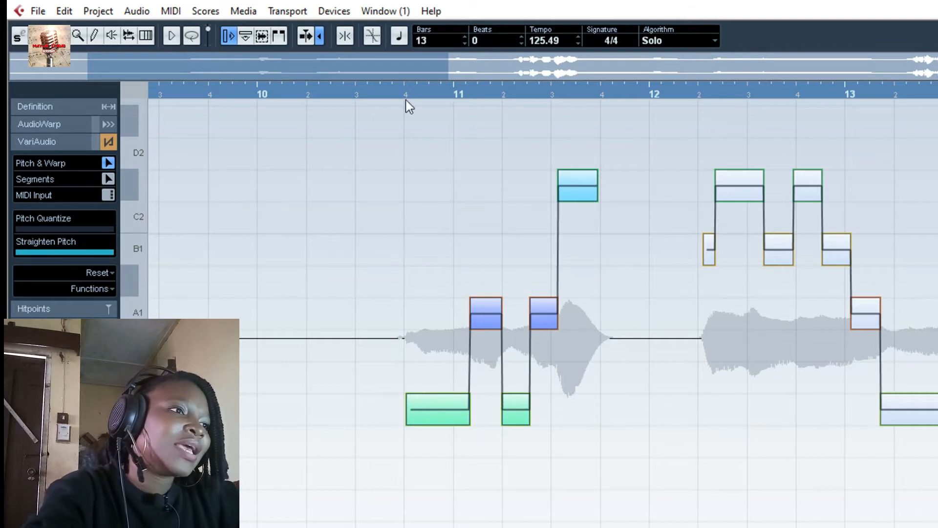
# Listen to the straightened phrase from just before bar 11 and return to the project arrangement.
pyautogui.click(367, 90)
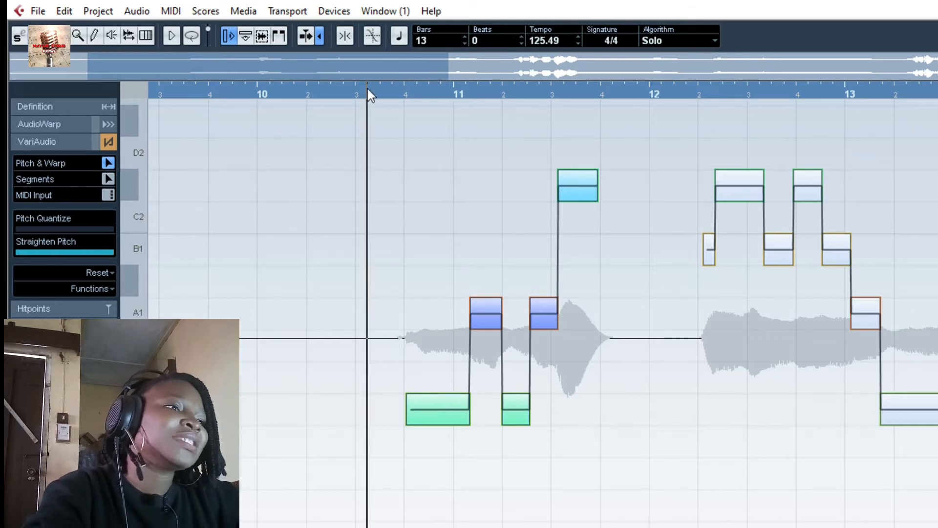
pyautogui.press('space')
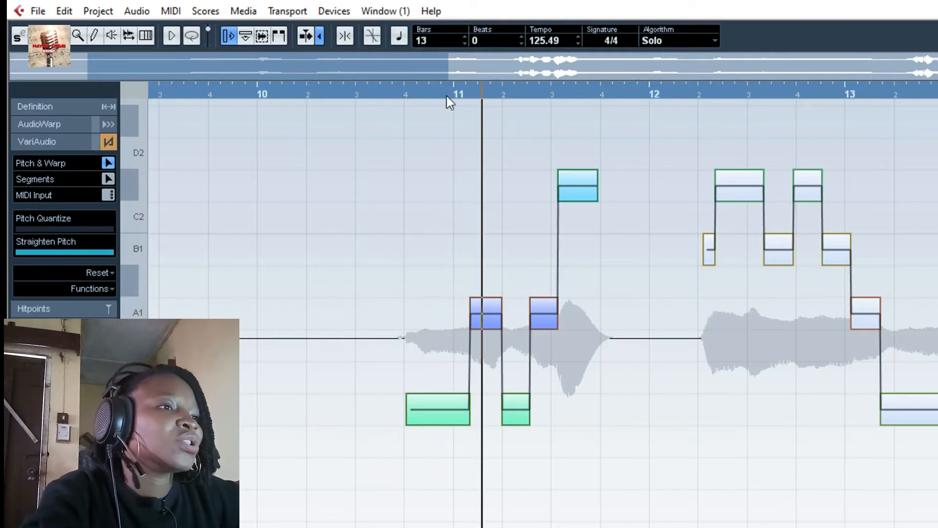
pyautogui.click(382, 93)
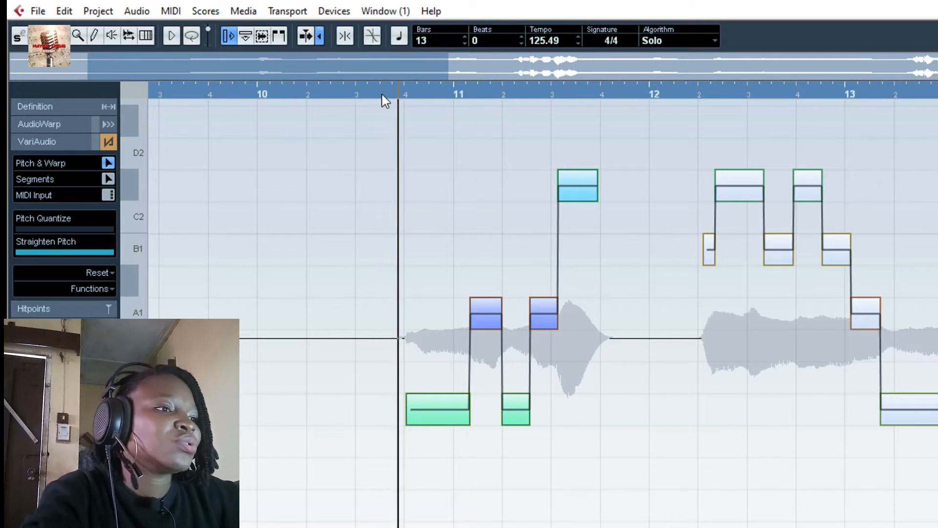
pyautogui.press('Return')
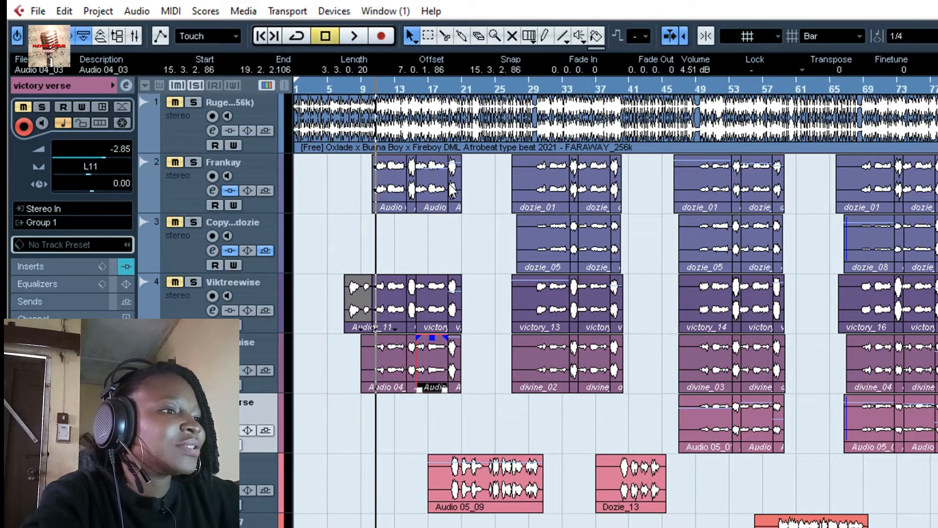
# Listen to the track 5 vocal on its own from about bar 30 to bar 33.
pyautogui.click(543, 87)
pyautogui.press('space')
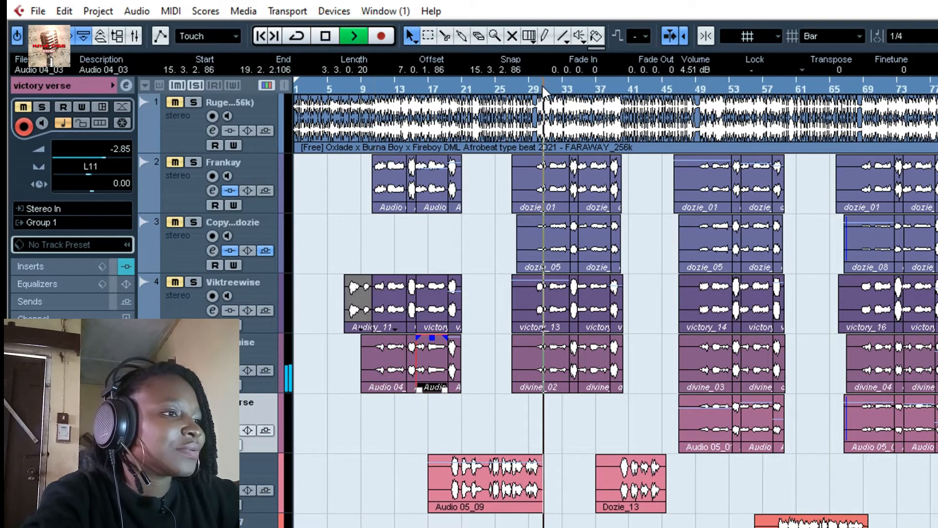
pyautogui.press('space')
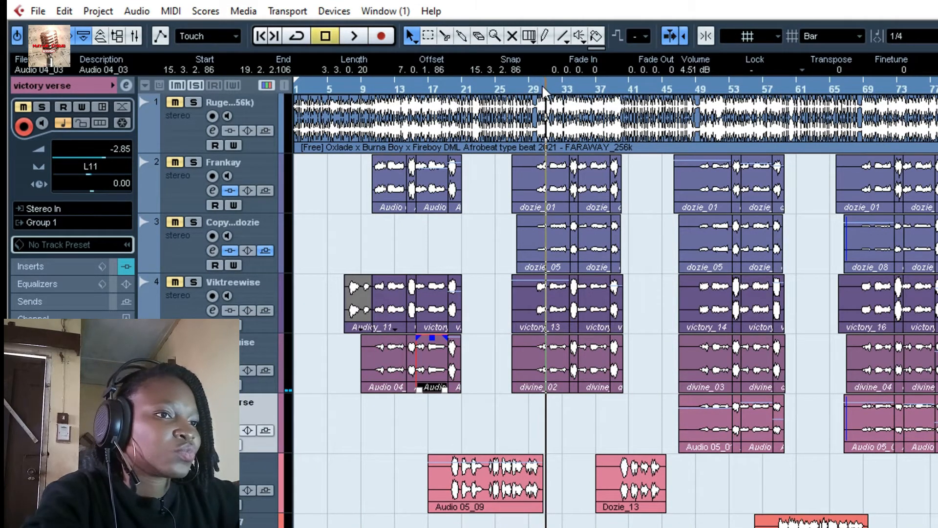
pyautogui.press('space')
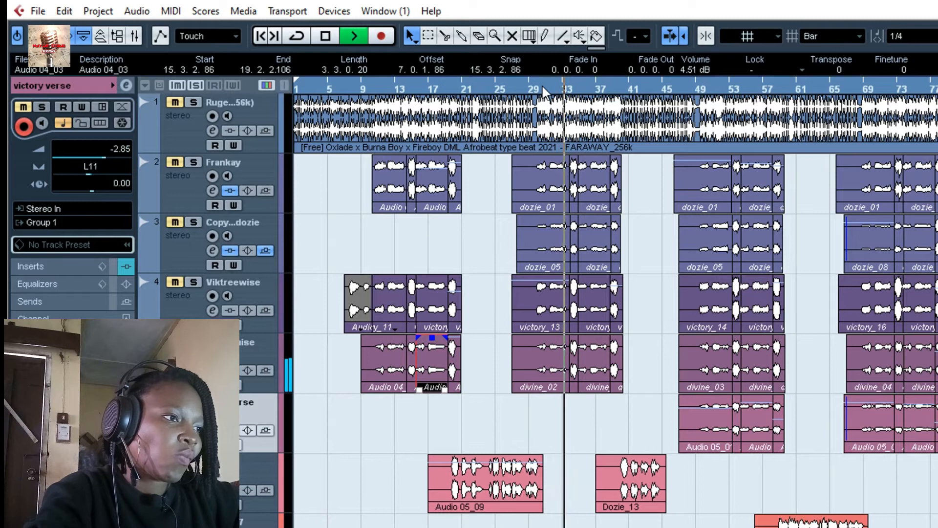
pyautogui.press('space')
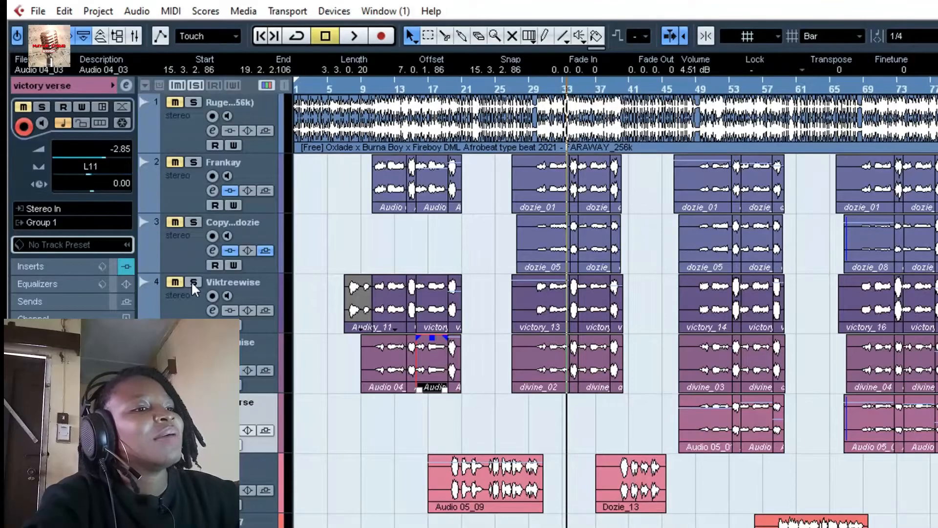
# Solo the vocals on tracks 2, 4 and 5 and listen to the choruses starting around bars 9 and 30.
pyautogui.click(193, 282)
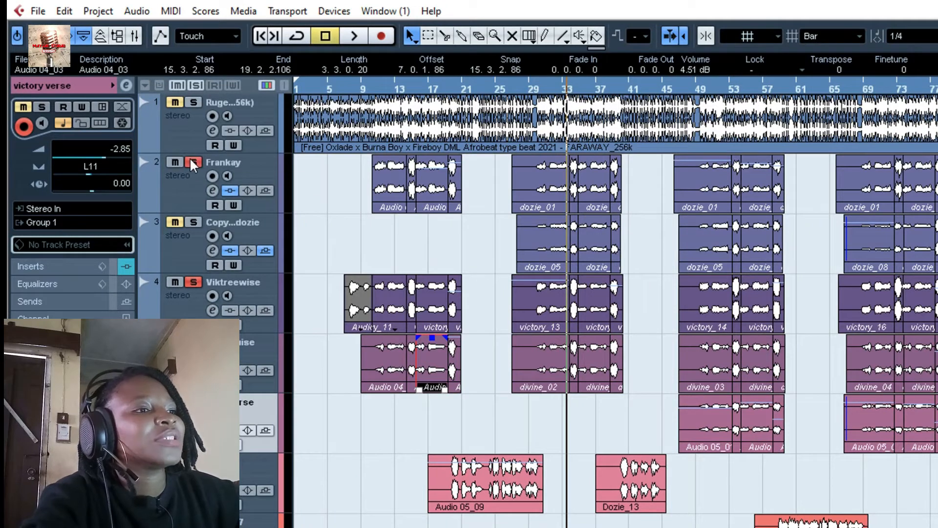
pyautogui.click(359, 84)
pyautogui.press('space')
pyautogui.click(537, 83)
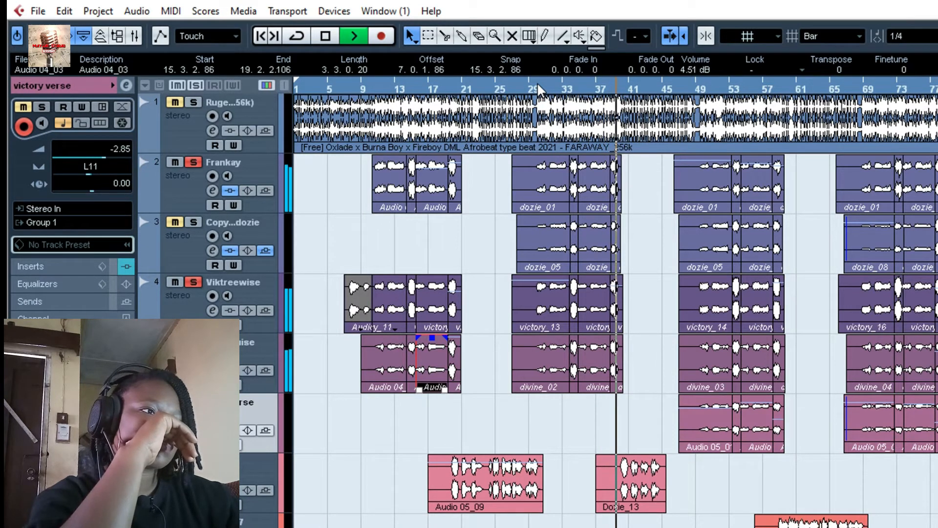
pyautogui.press('space')
# Solo track 3 as well and listen to the stacked chorus vocals from about bar 49 to bar 59.
pyautogui.click(701, 88)
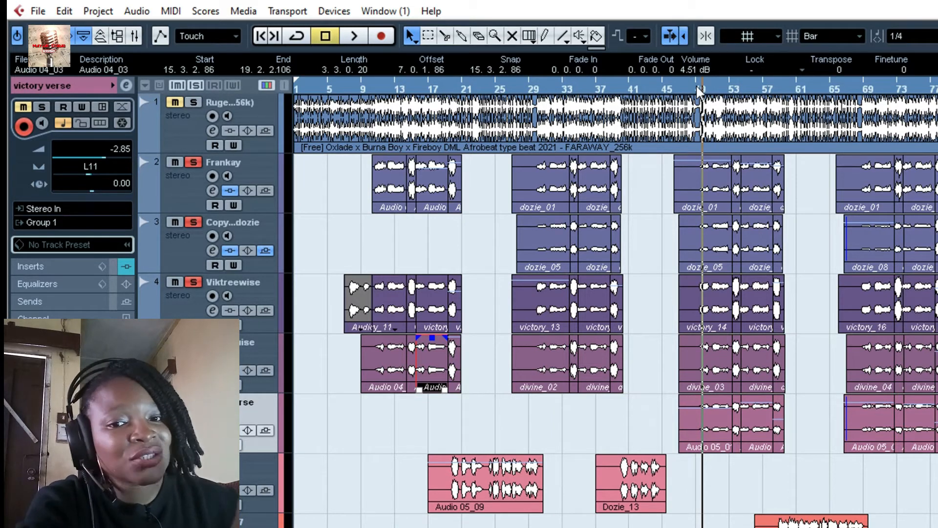
pyautogui.press('space')
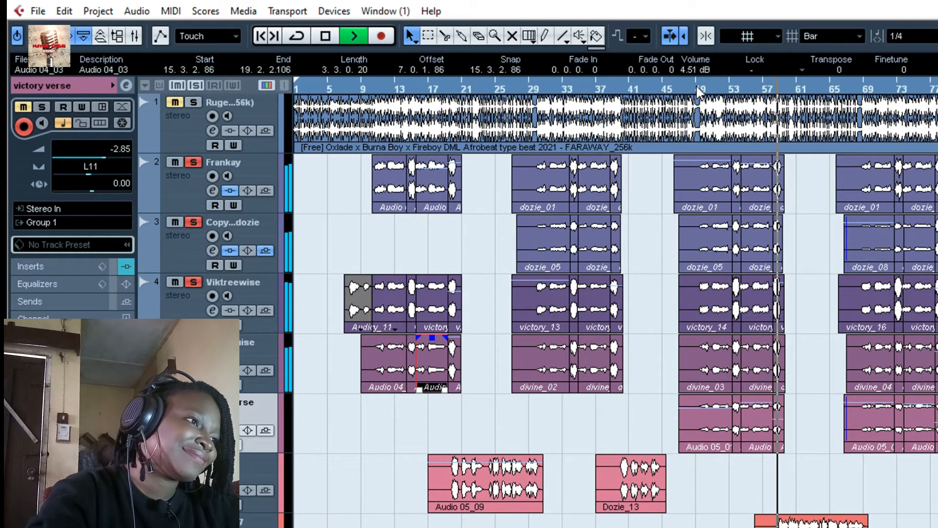
pyautogui.press('space')
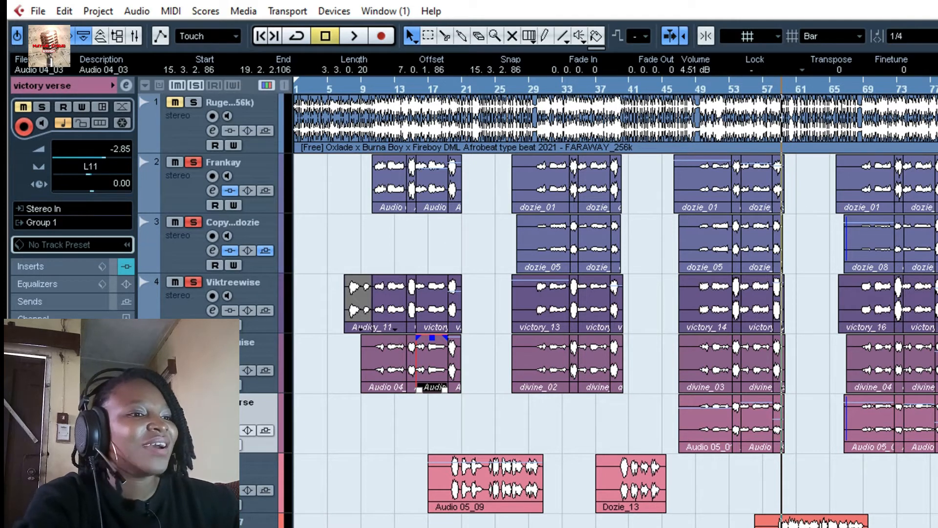
# Clear all solos and mutes, and listen to the chorus vocals over the beat from about bar 30 to bar 39.
pyautogui.click(193, 162)
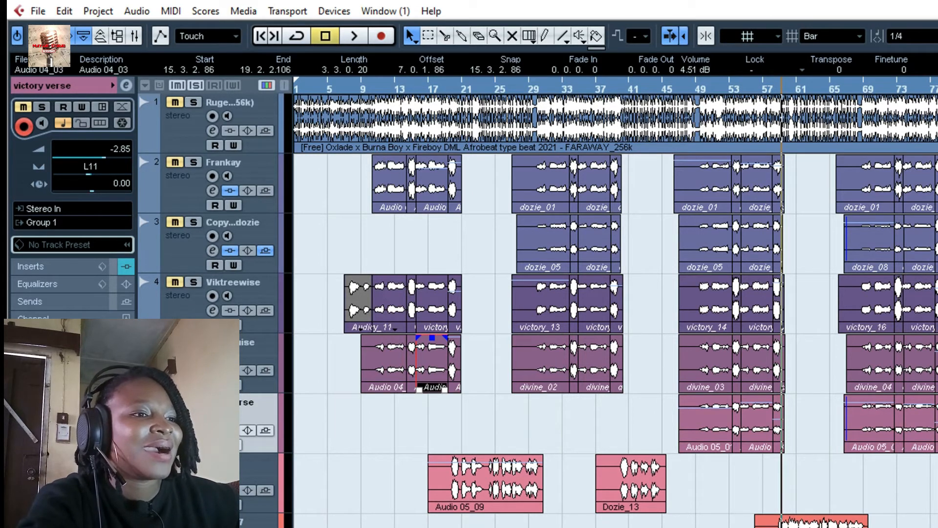
pyautogui.click(193, 342)
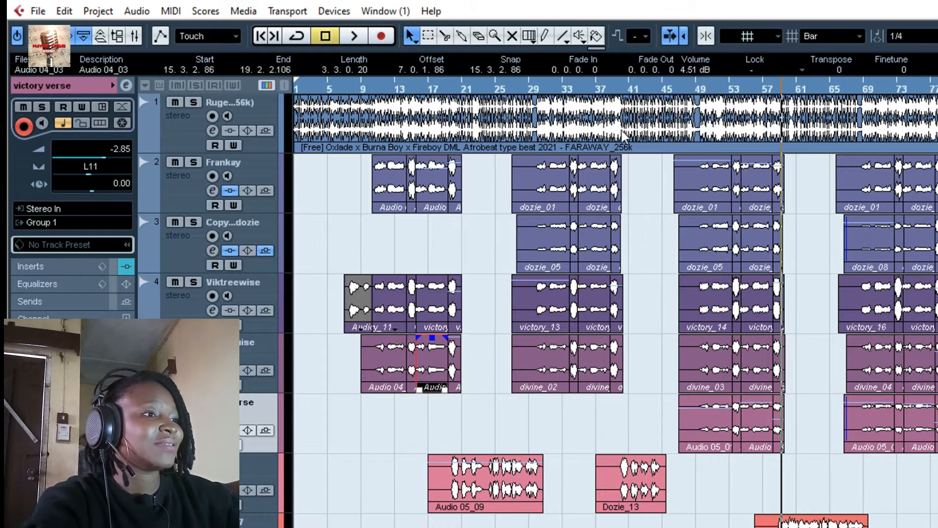
pyautogui.click(538, 84)
pyautogui.press('space')
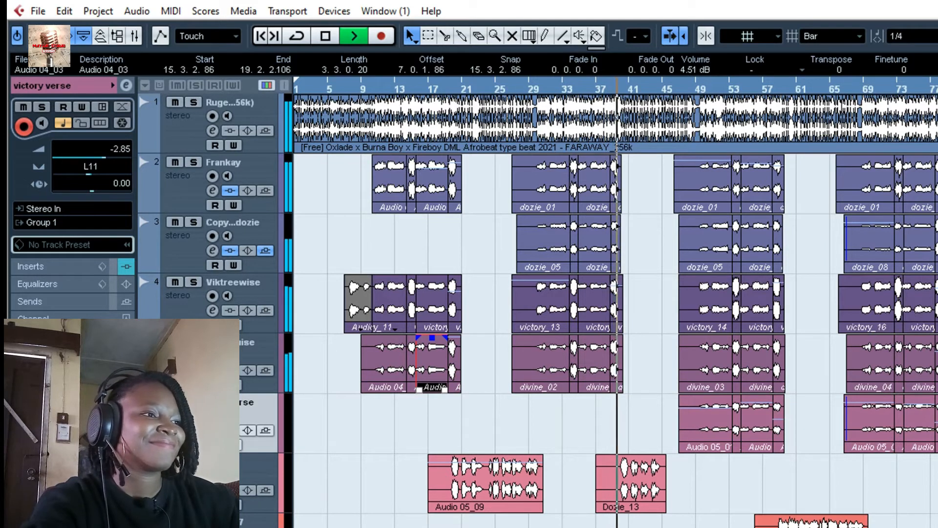
pyautogui.press('space')
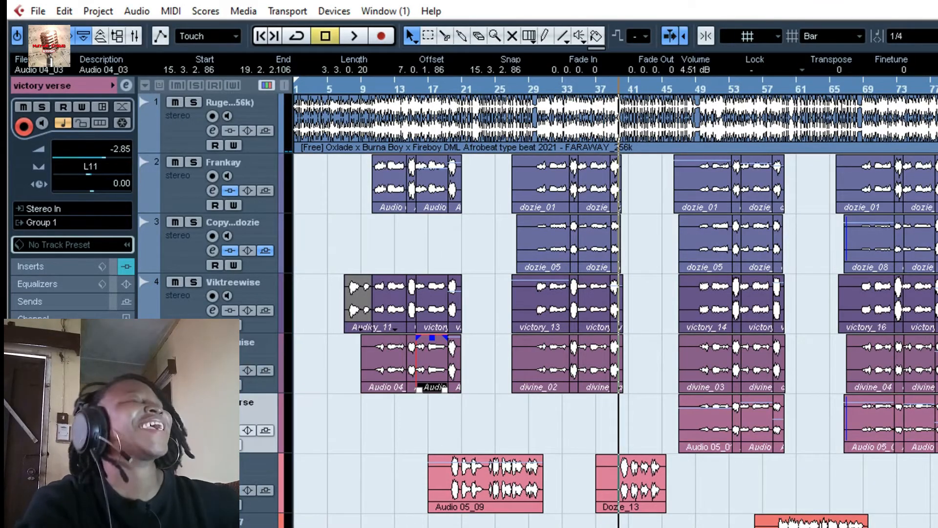
# Enable the Auto-Tune_Evo_VST insert on Group 1 and review its pitch correction settings.
pyautogui.scroll(-8, 616, 302)
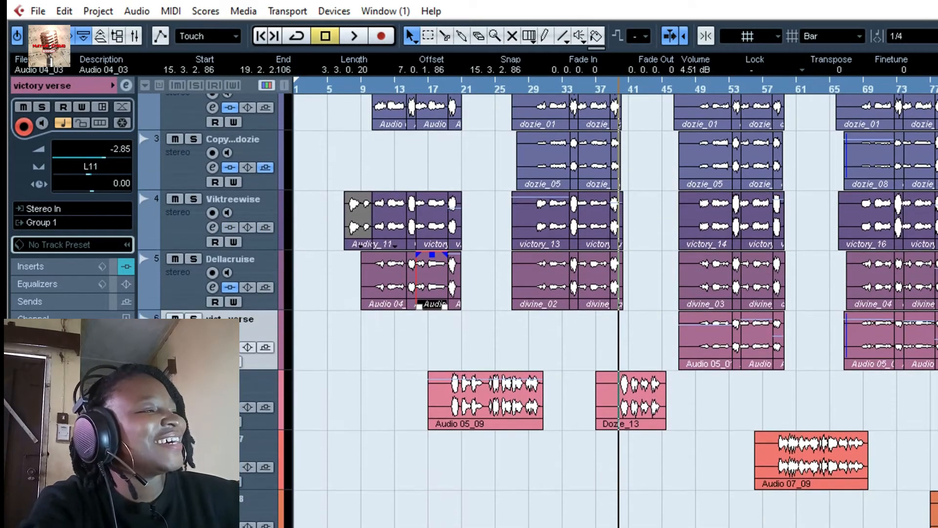
pyautogui.scroll(2, 615, 303)
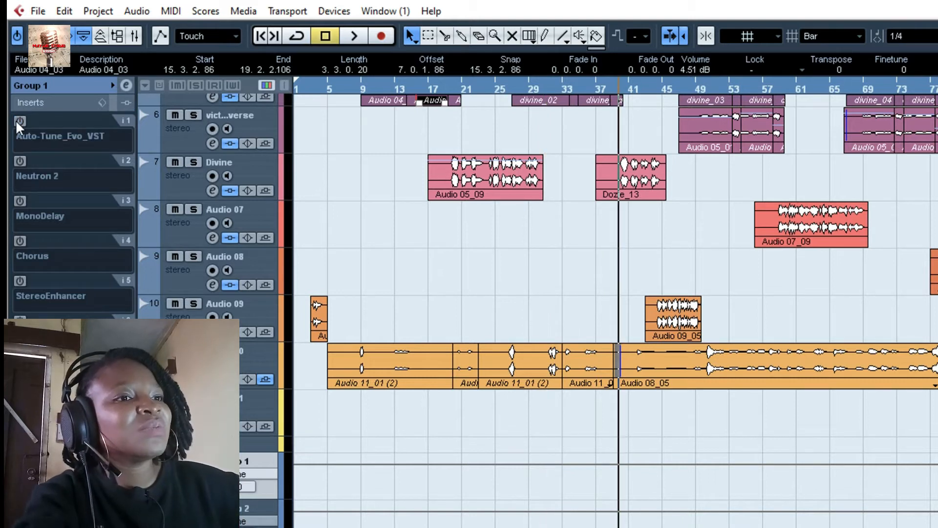
pyautogui.click(47, 121)
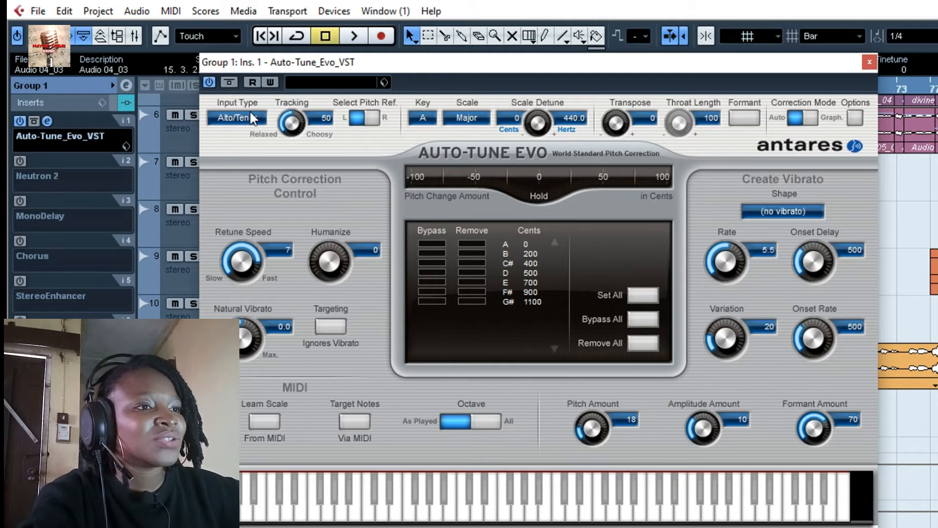
pyautogui.click(869, 62)
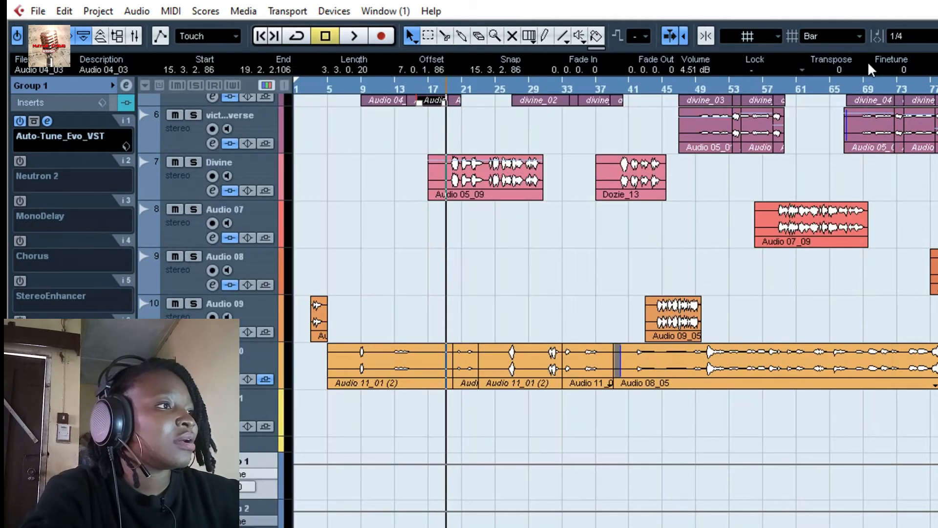
# Enable the Neutron 2 insert on Group 1 and open its editor to review the Voice equalizer settings.
pyautogui.click(22, 160)
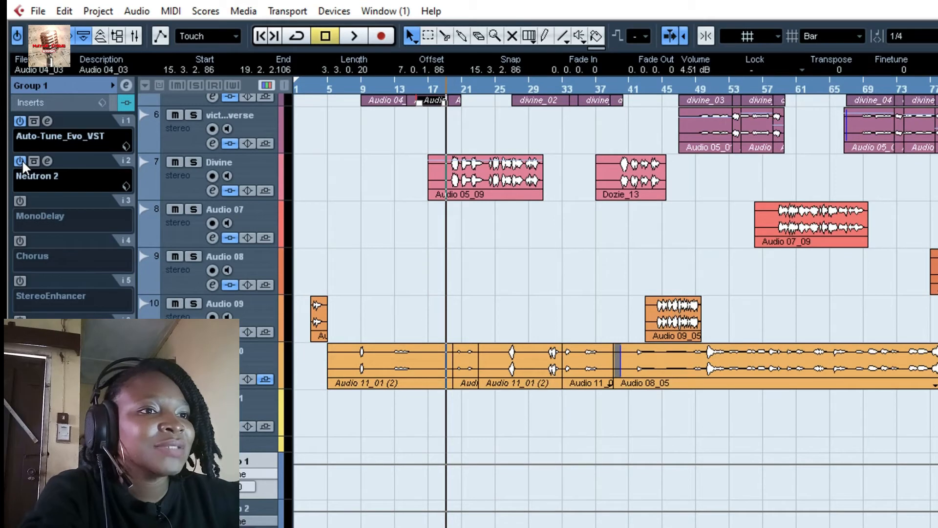
pyautogui.click(47, 160)
pyautogui.moveTo(508, 24); pyautogui.dragTo(506, 9)
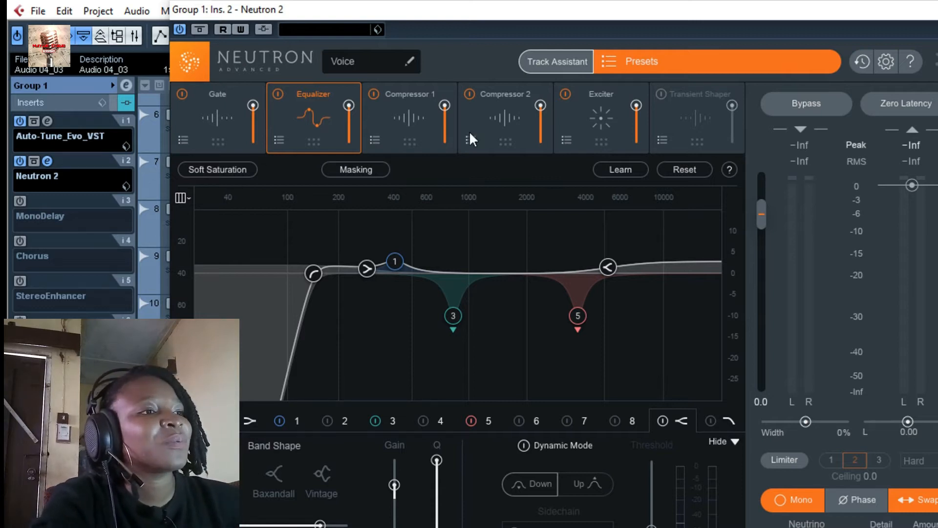
# Review the Compressor 1, Compressor 2, Exciter and Gate modules of Neutron 2 on Group 1.
pyautogui.click(408, 115)
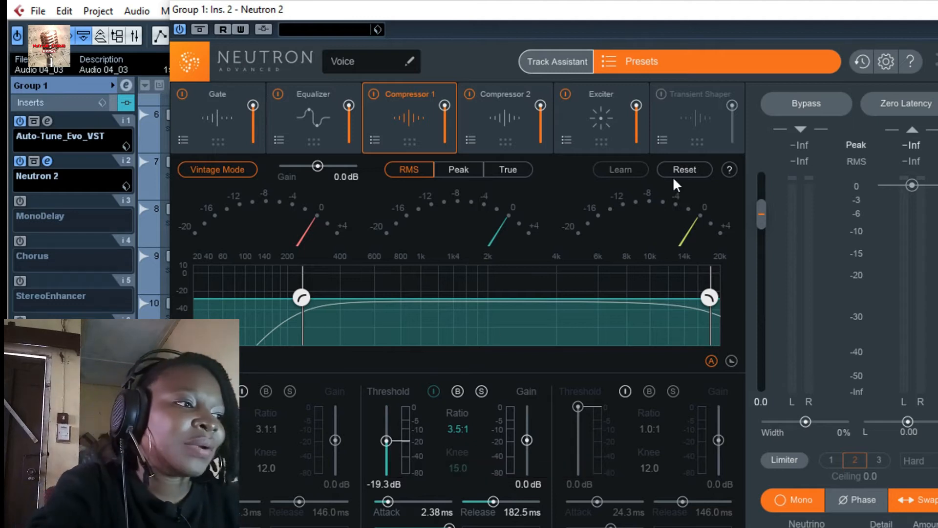
pyautogui.click(497, 121)
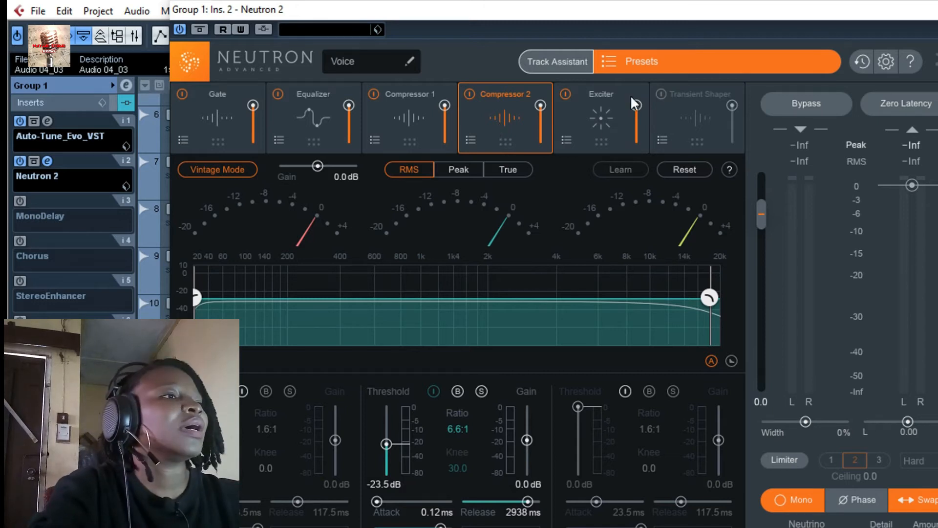
pyautogui.click(593, 122)
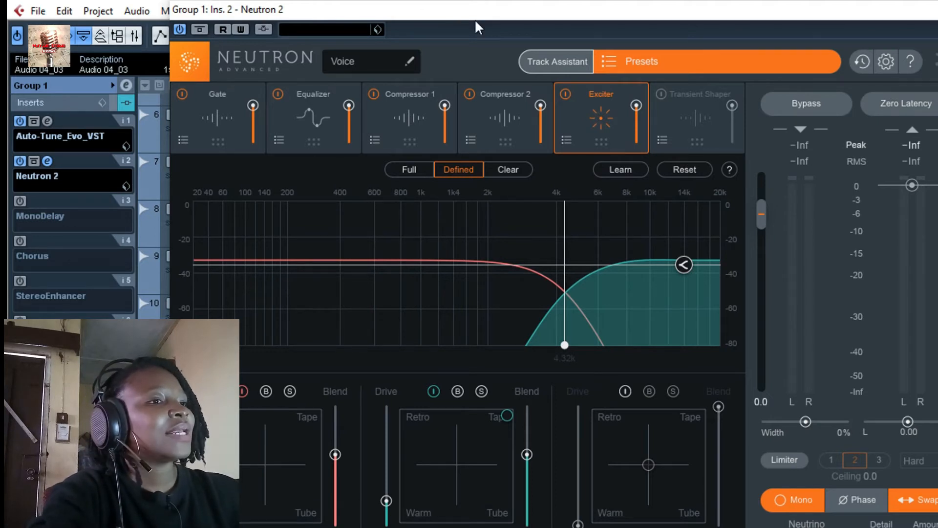
pyautogui.click(209, 129)
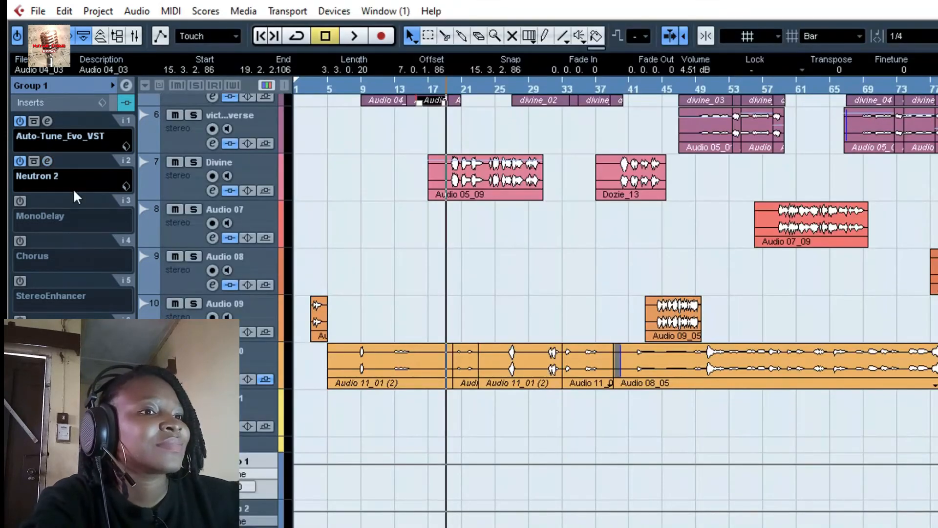
# Enable the MonoDelay and Chorus inserts on Group 1, reviewing each effect's settings.
pyautogui.click(19, 201)
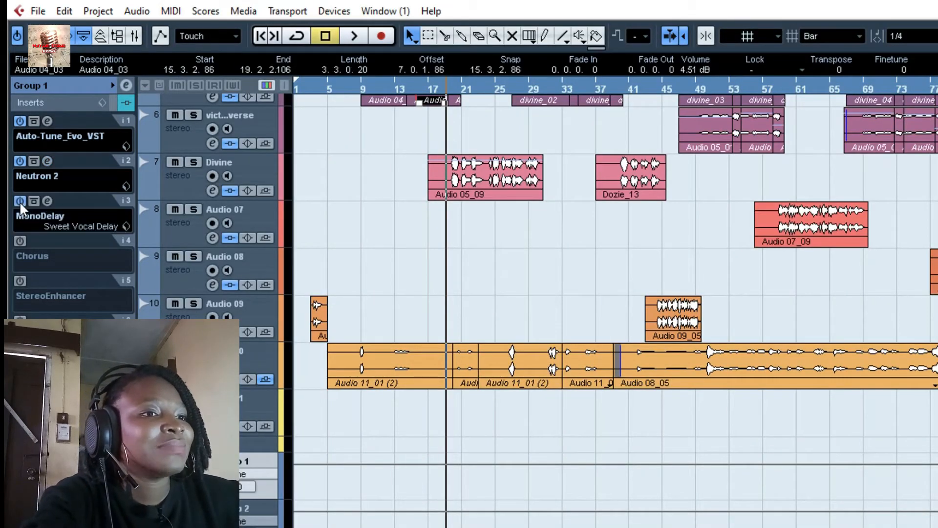
pyautogui.click(47, 201)
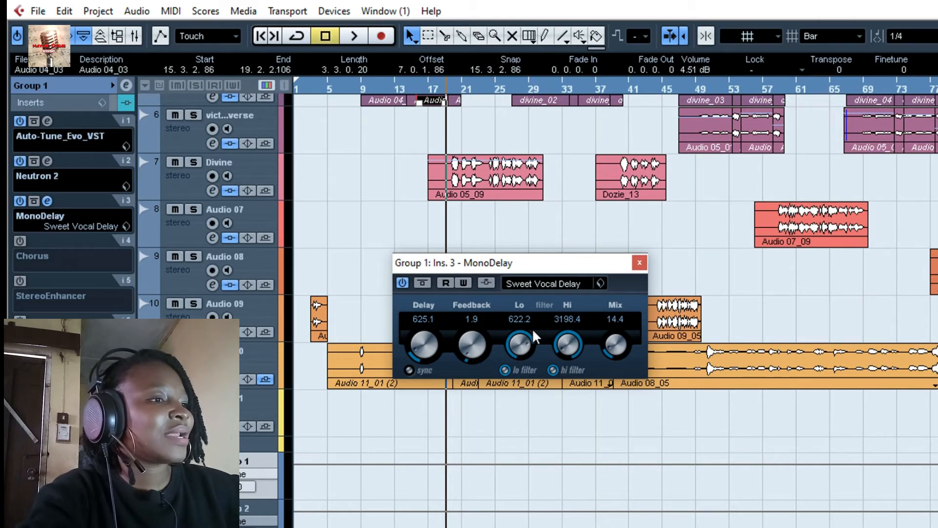
pyautogui.click(639, 262)
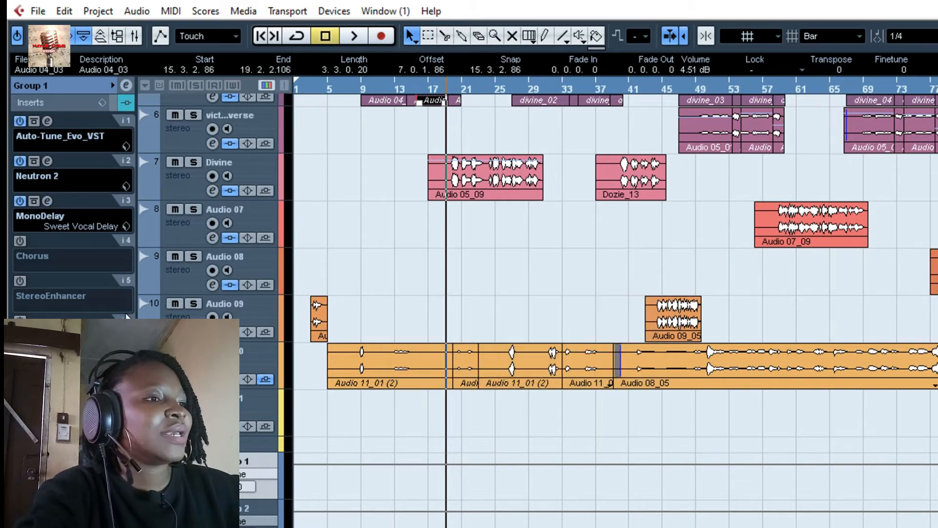
pyautogui.click(19, 242)
pyautogui.click(47, 241)
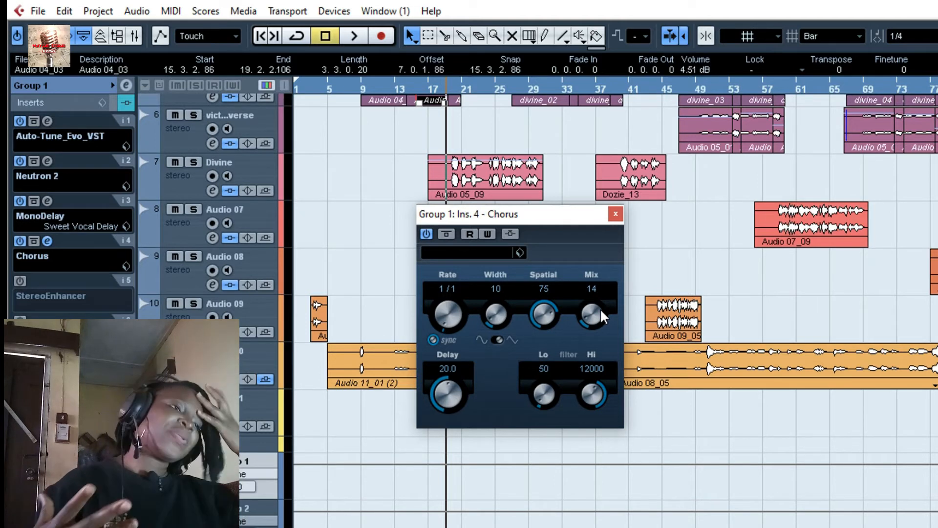
pyautogui.click(612, 217)
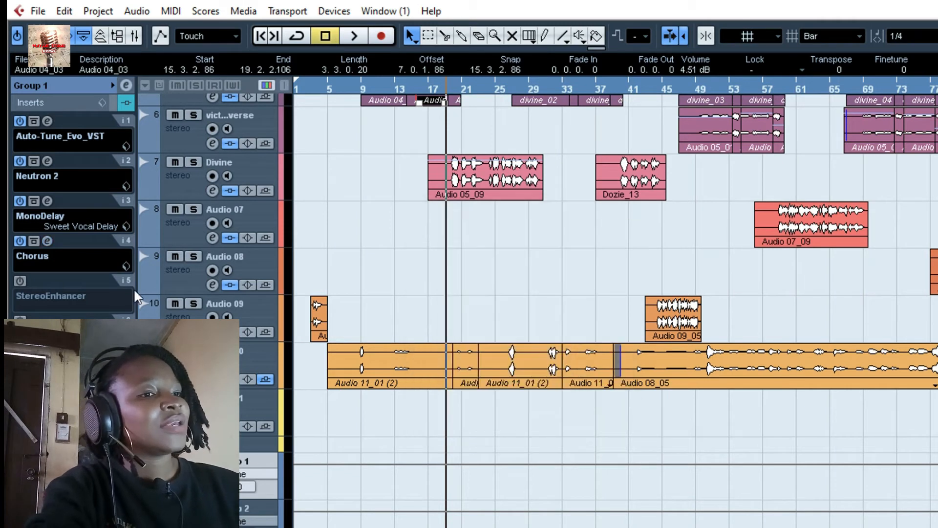
# Enable the StereoEnhancer and Doubler 2 inserts on Group 1, reviewing each effect's settings.
pyautogui.click(19, 281)
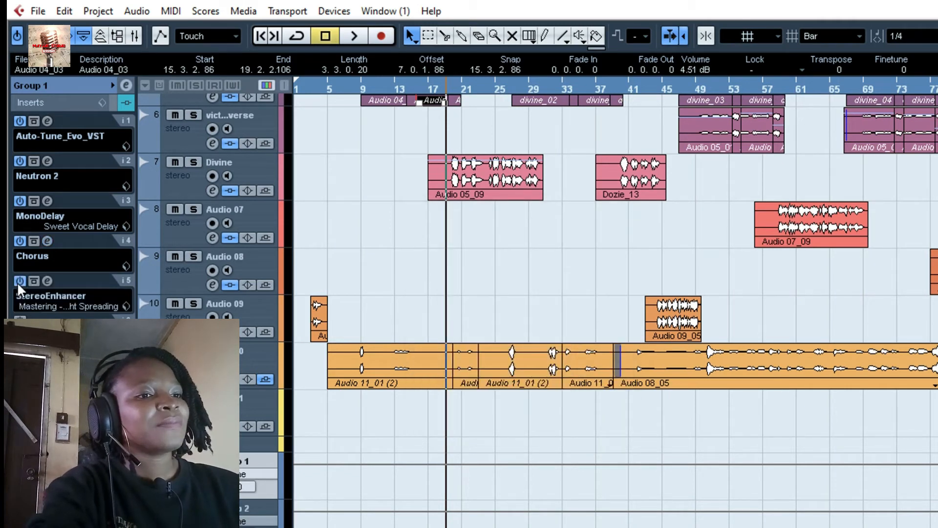
pyautogui.click(47, 281)
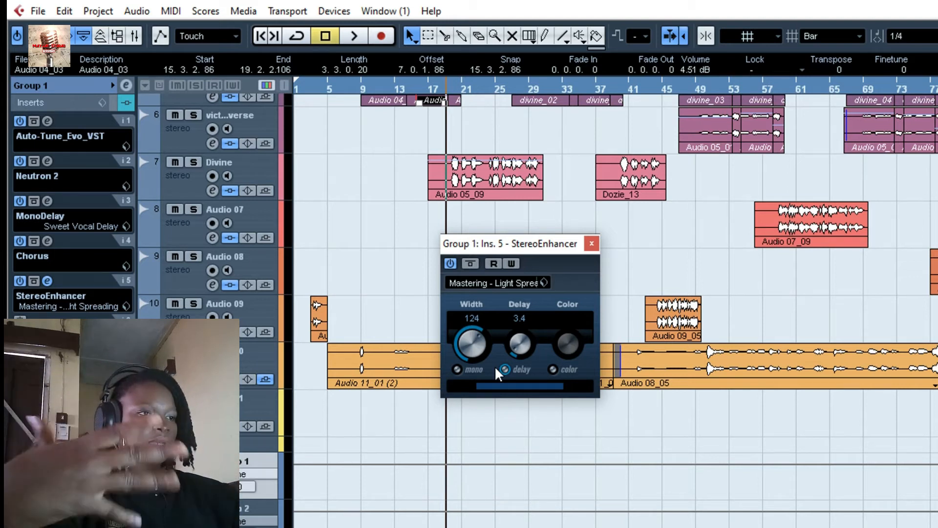
pyautogui.click(594, 245)
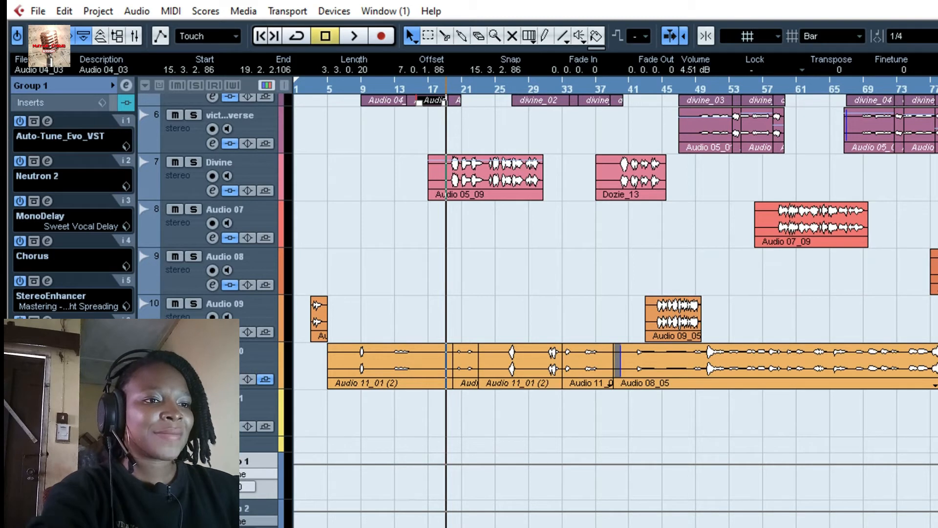
pyautogui.click(47, 320)
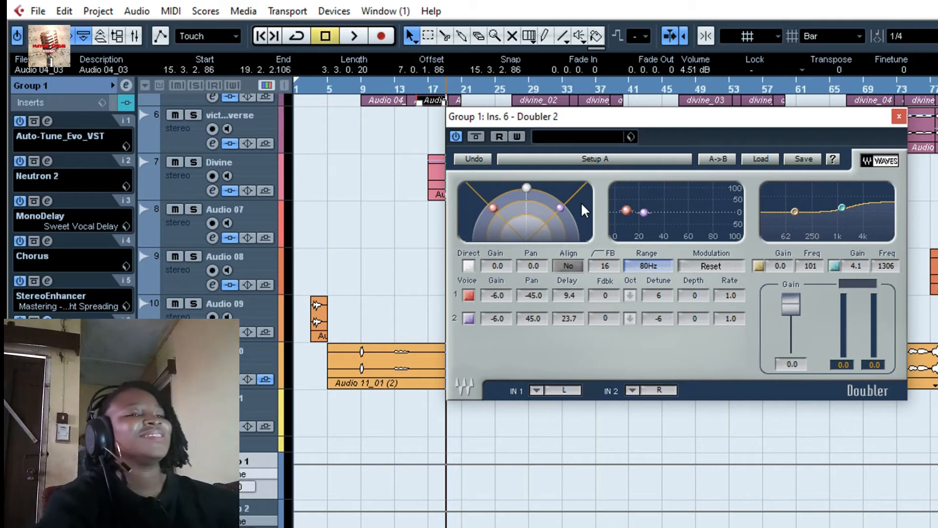
pyautogui.click(899, 117)
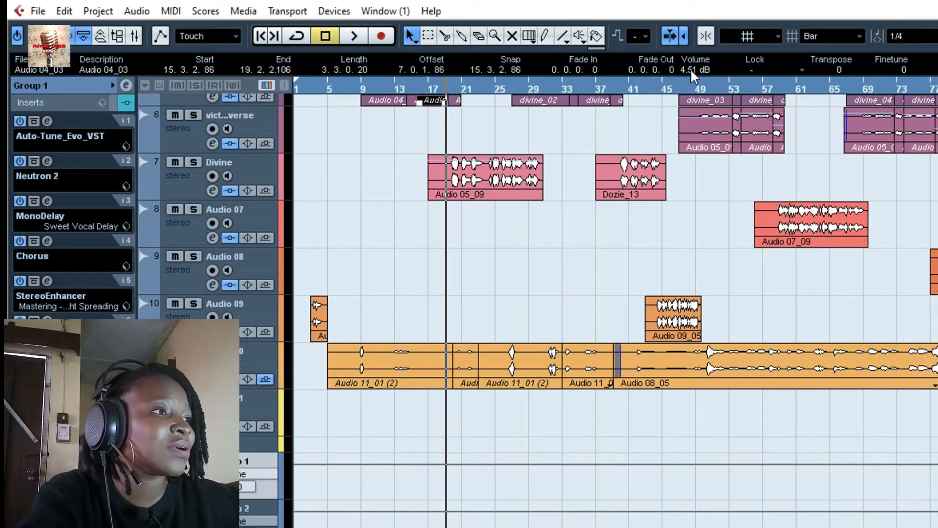
# Listen to the chorus vocals with the Group 1 inserts active from about bar 49 to bar 57.
pyautogui.click(695, 88)
pyautogui.press('space')
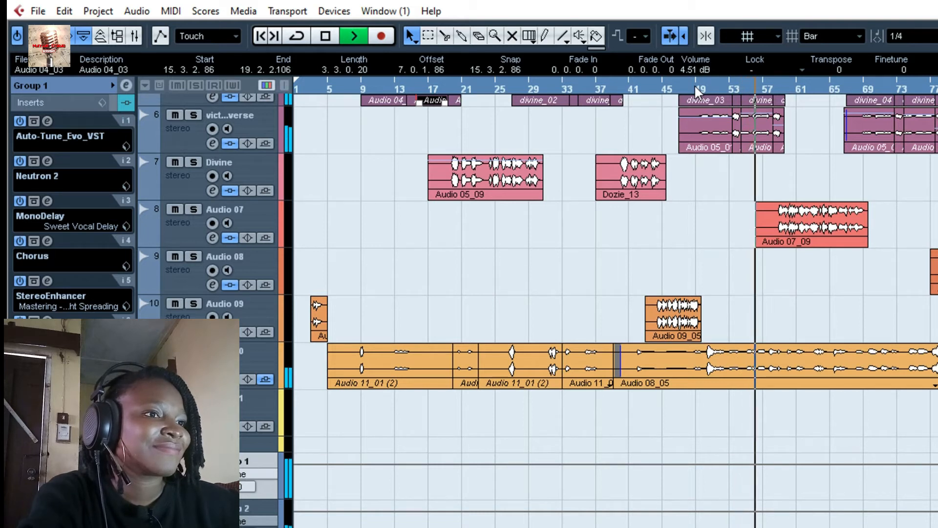
pyautogui.press('space')
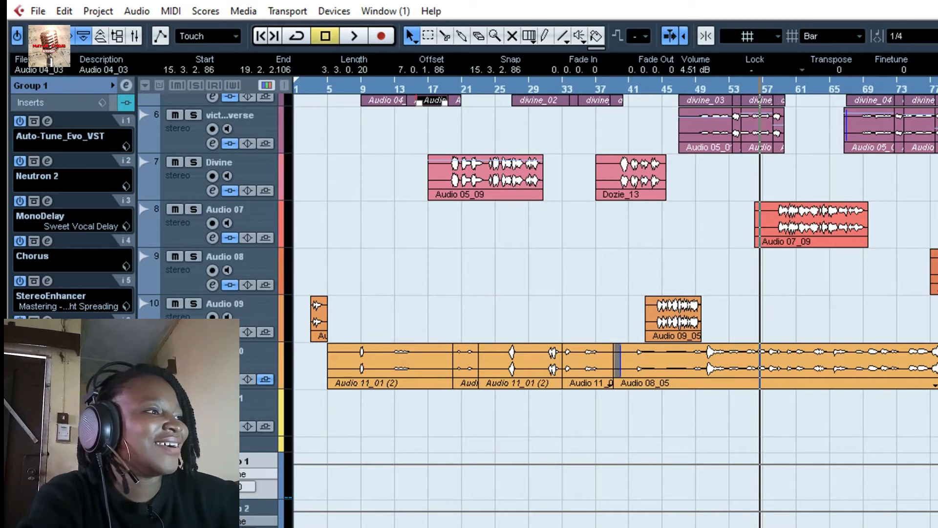
# Review the Pitch Correct and Chorus insert settings on track 5.
pyautogui.scroll(5, 538, 308)
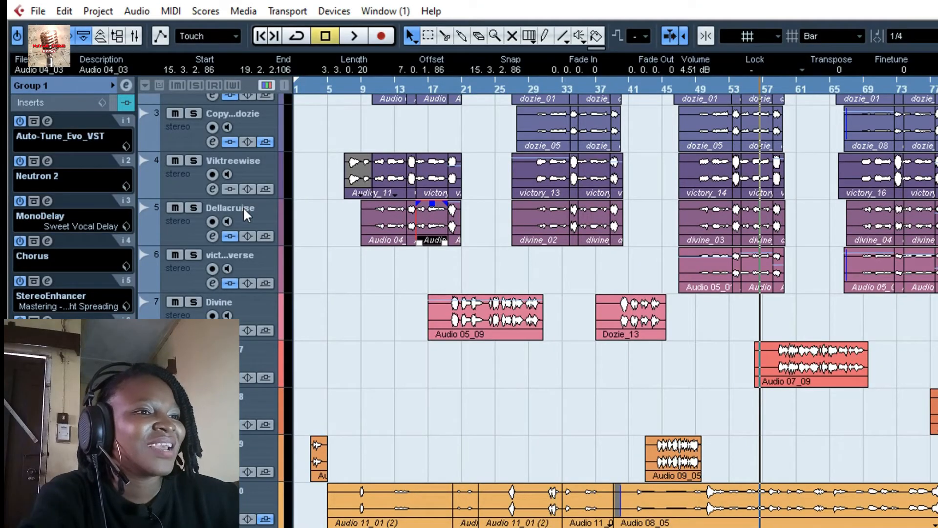
pyautogui.click(244, 209)
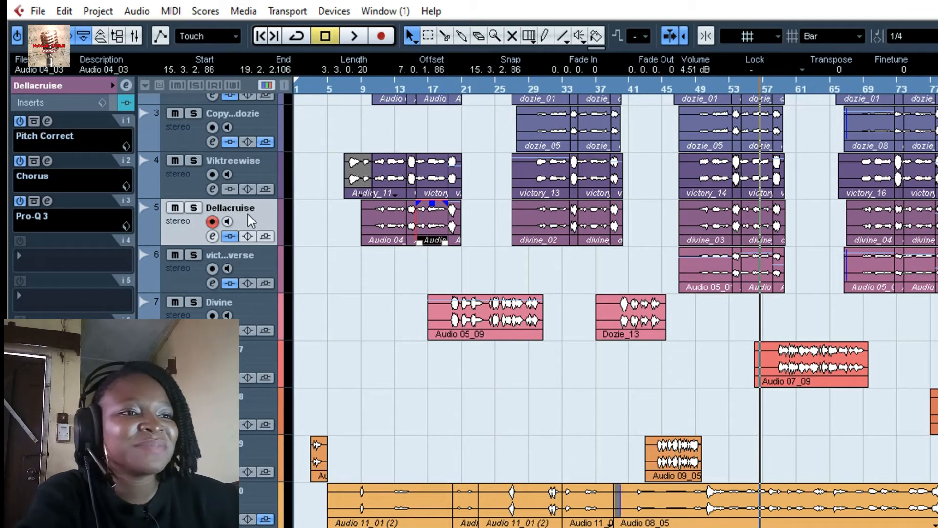
pyautogui.click(47, 121)
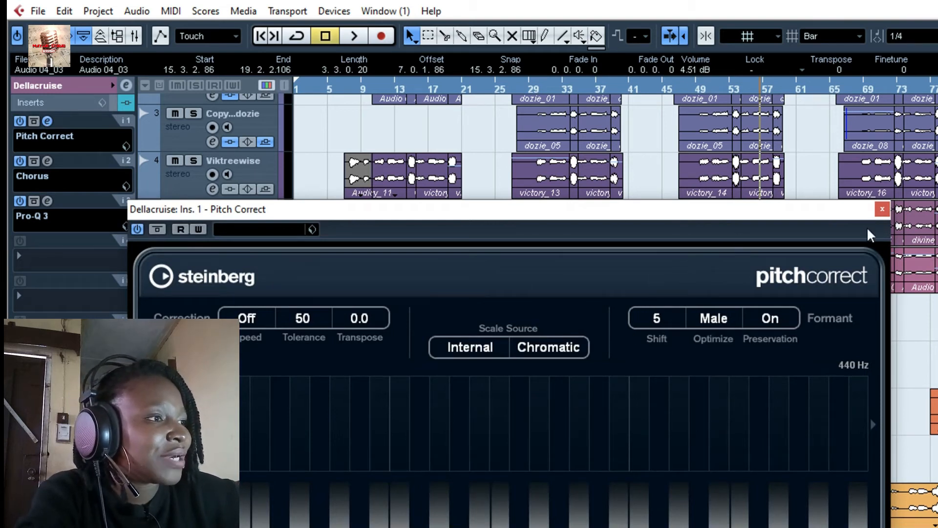
pyautogui.click(882, 210)
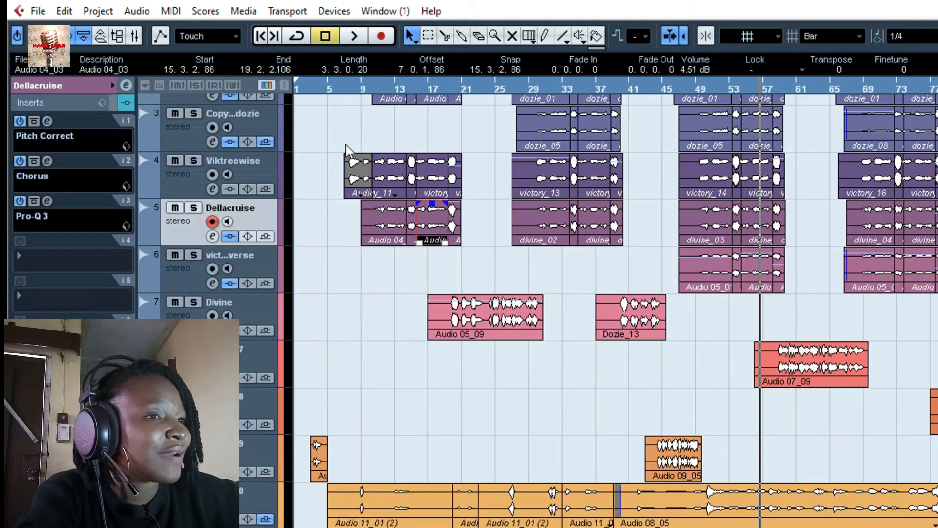
pyautogui.click(44, 164)
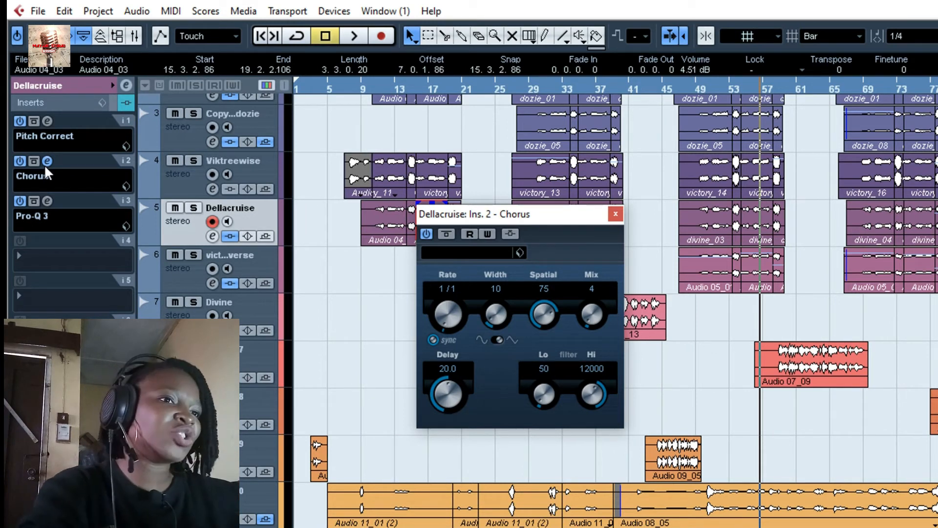
pyautogui.click(621, 215)
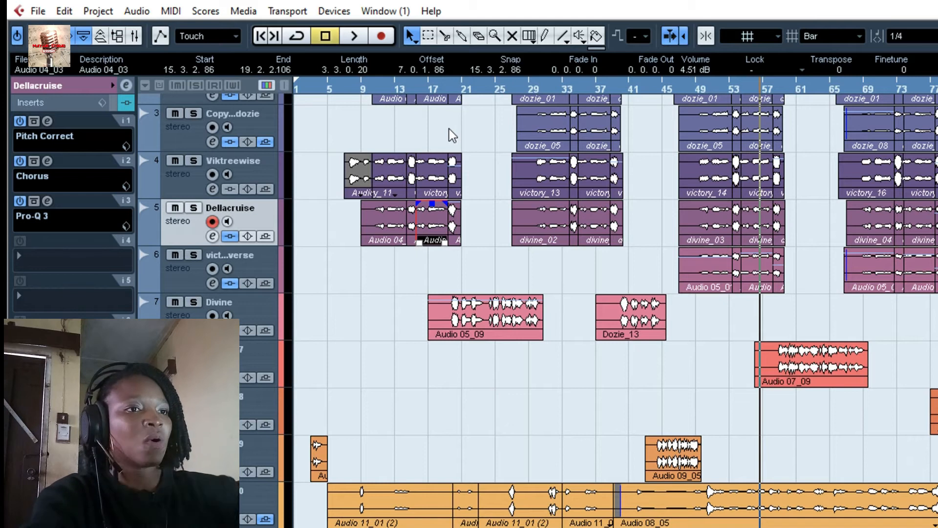
# Check the output routing of tracks 5 and 7 and the insert chain on Group 2.
pyautogui.click(43, 83)
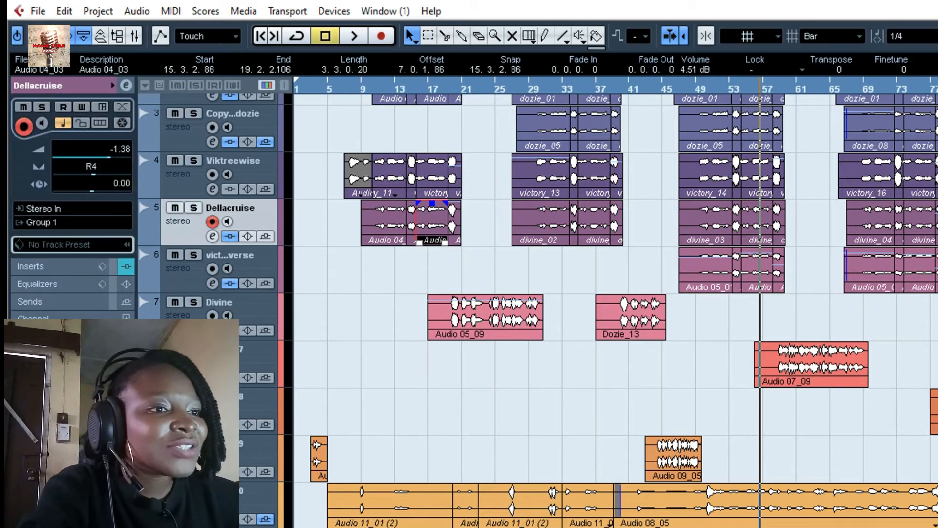
pyautogui.scroll(-4, 462, 388)
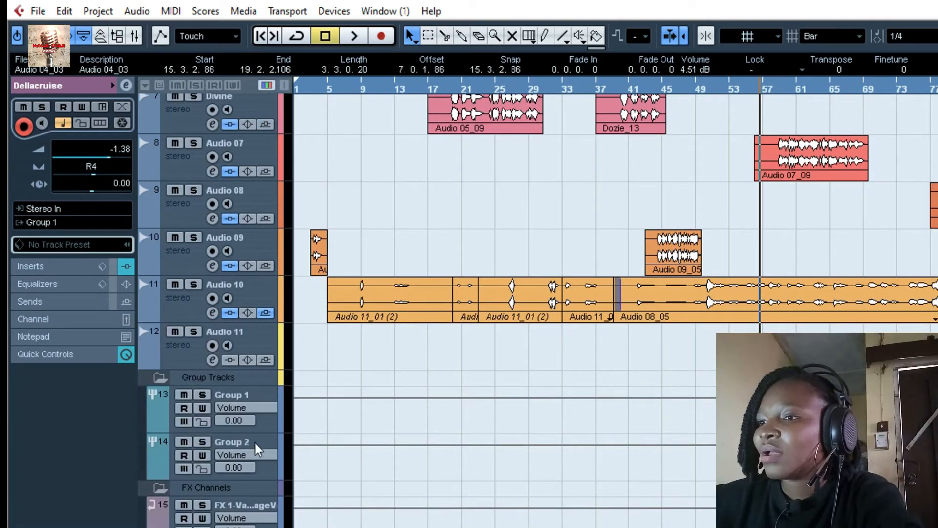
pyautogui.click(254, 441)
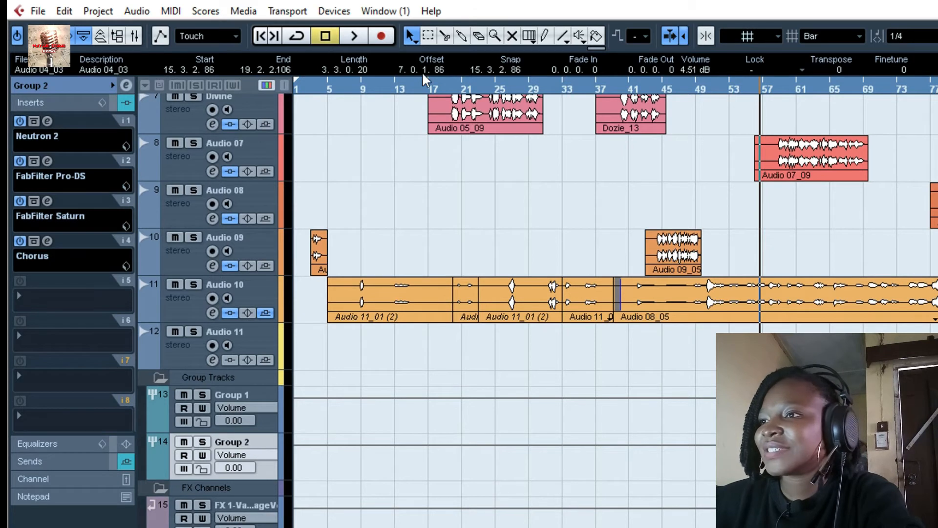
pyautogui.click(265, 104)
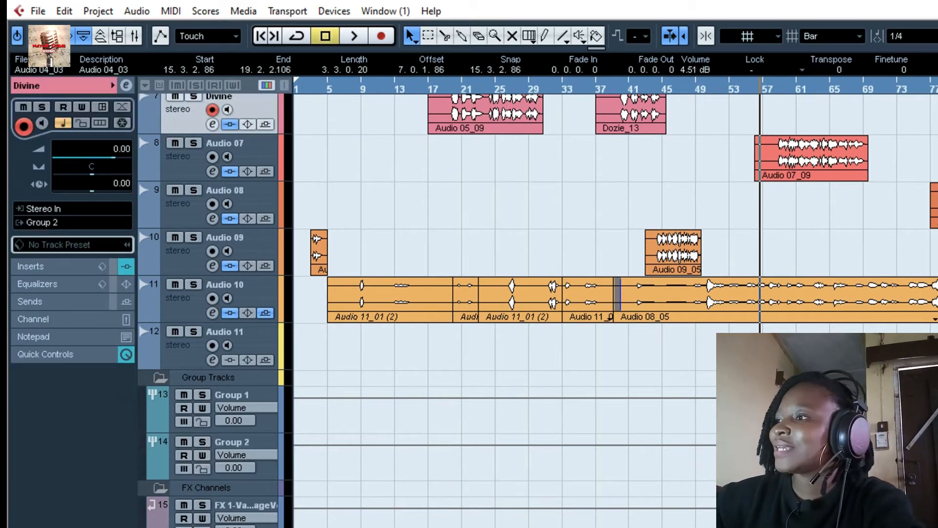
pyautogui.scroll(2, 400, 81)
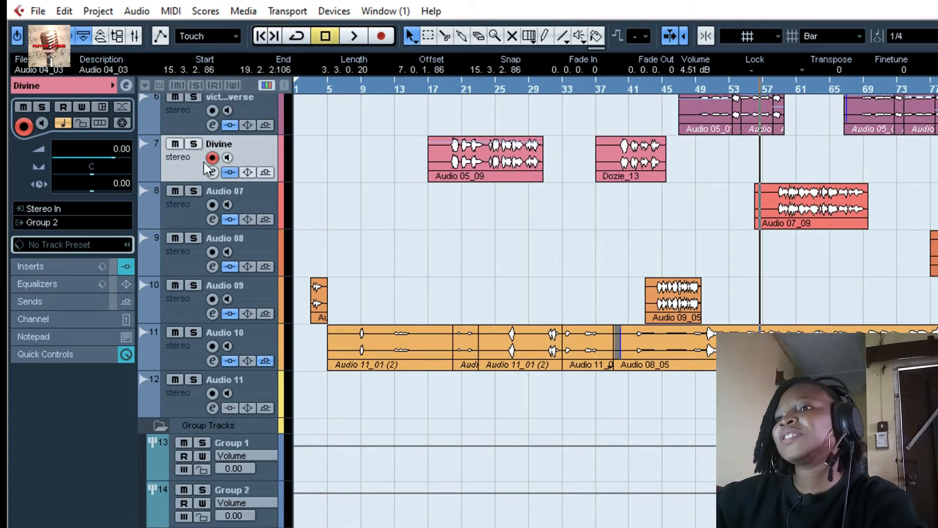
# Turn off the Auto-Tune_Evo_VST and MonoDelay inserts on track 7 and listen to its vocal from about bar 19 to bar 30.
pyautogui.click(24, 264)
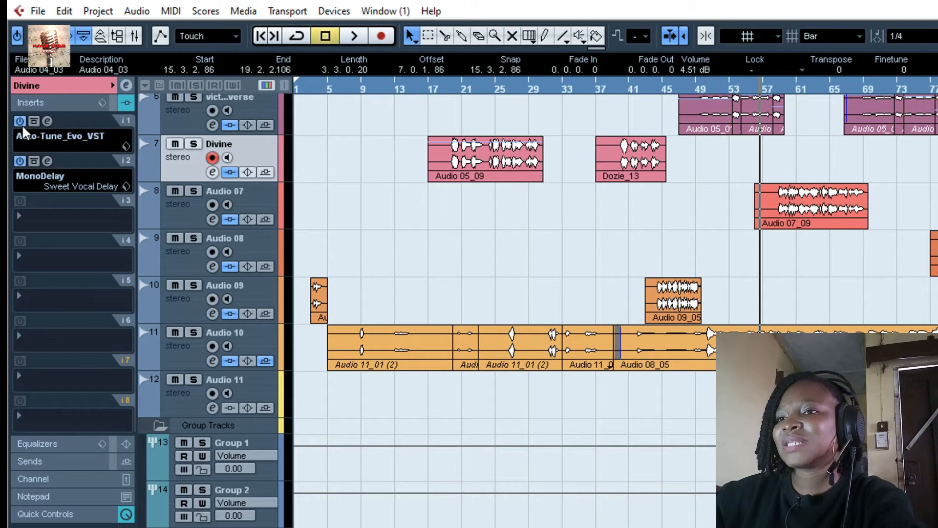
pyautogui.click(19, 121)
pyautogui.click(20, 160)
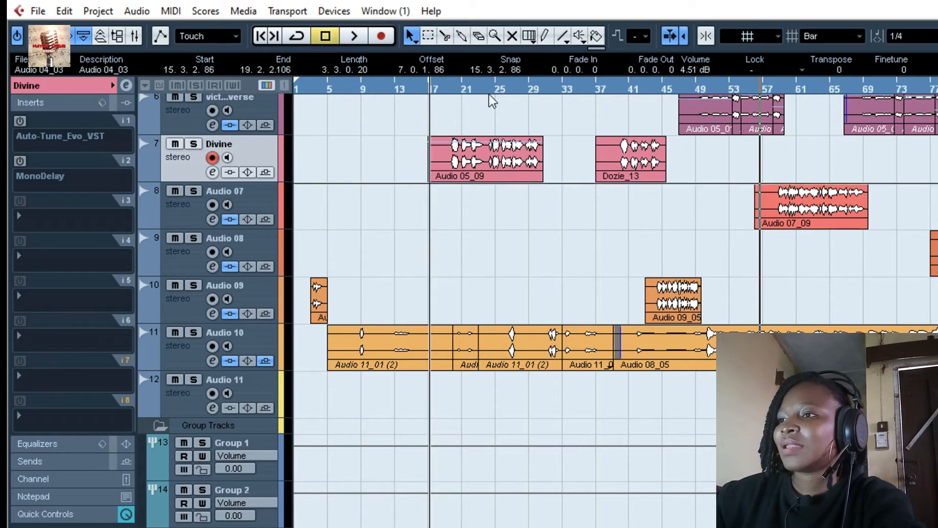
pyautogui.click(448, 87)
pyautogui.press('space')
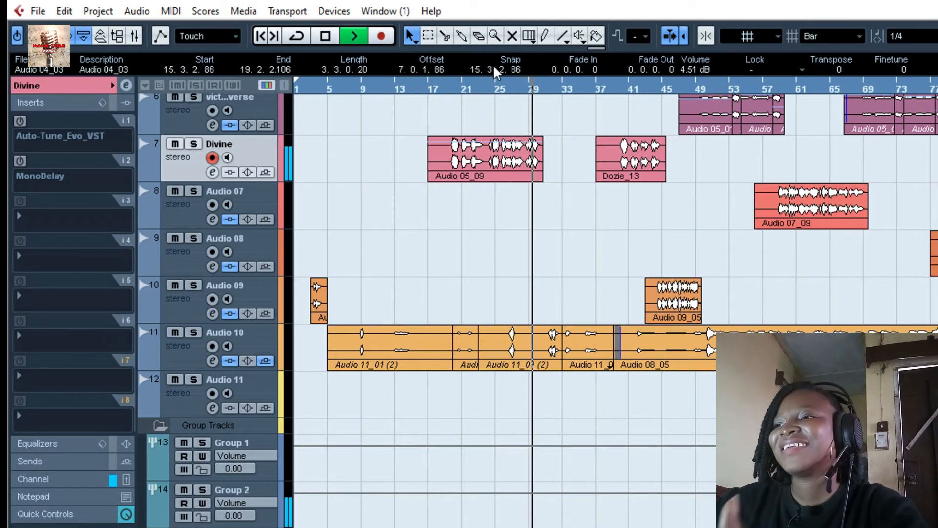
pyautogui.press('space')
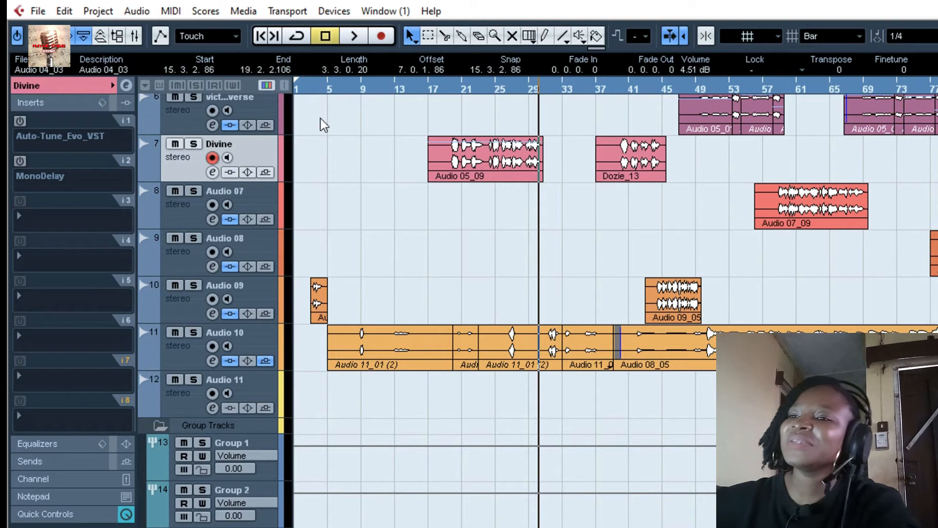
# Turn the Auto-Tune_Evo_VST and MonoDelay inserts on track 7 back on and play its vocal from about bar 20.
pyautogui.click(19, 121)
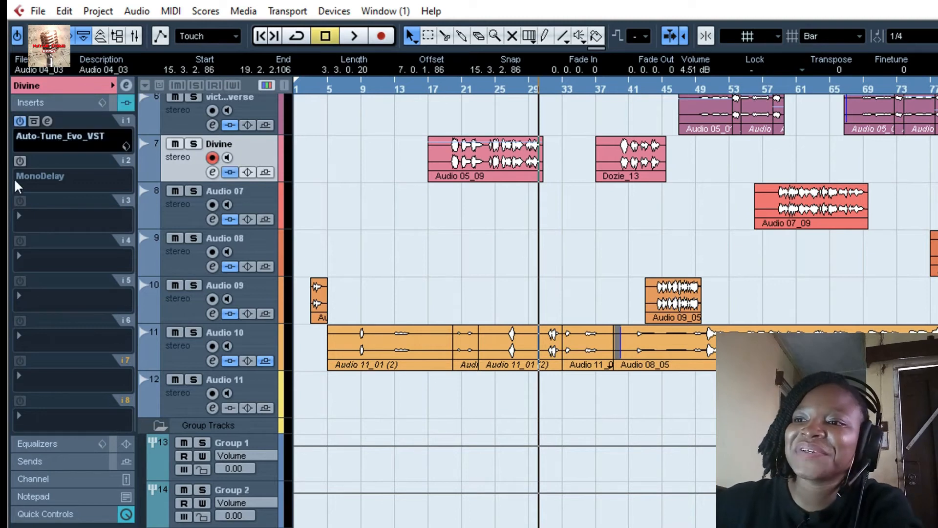
pyautogui.click(20, 160)
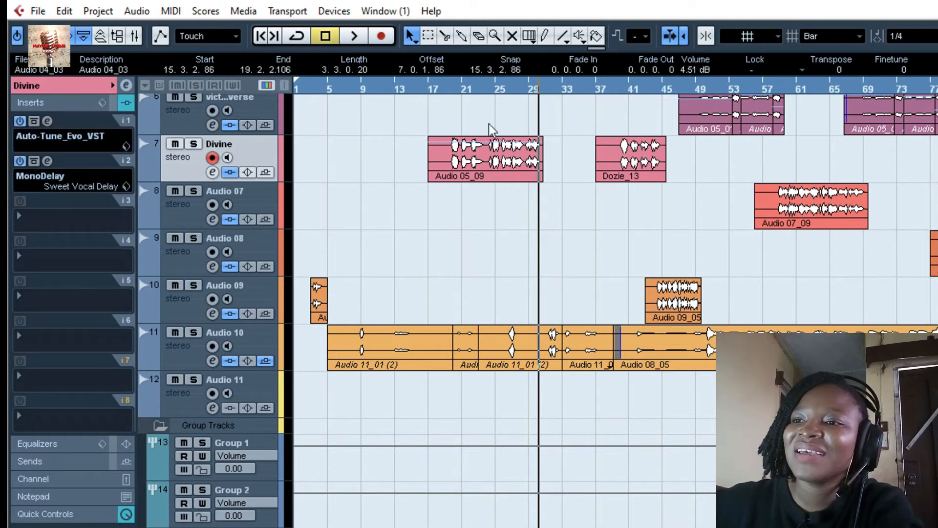
pyautogui.click(452, 88)
pyautogui.press('space')
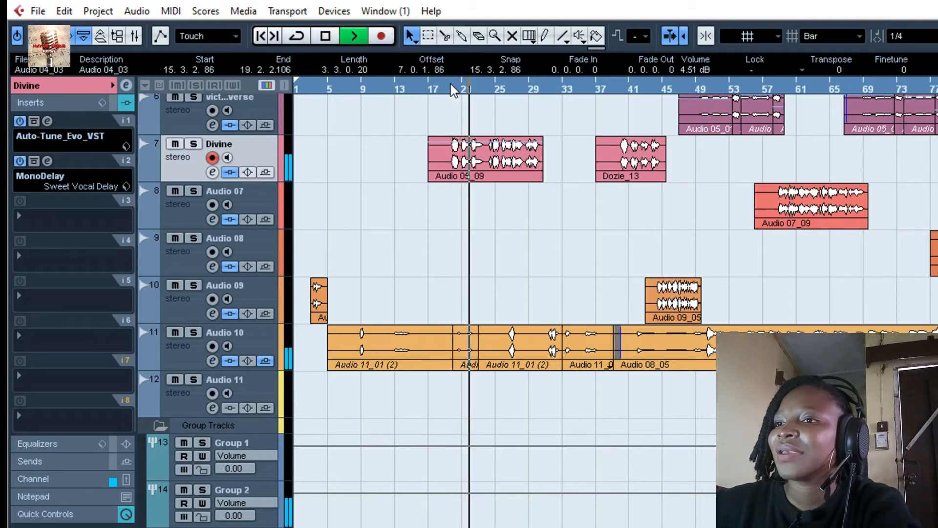
# Examine the Auto-Tune_Evo_VST settings on track 7 while its vocal plays to about bar 30.
pyautogui.click(47, 119)
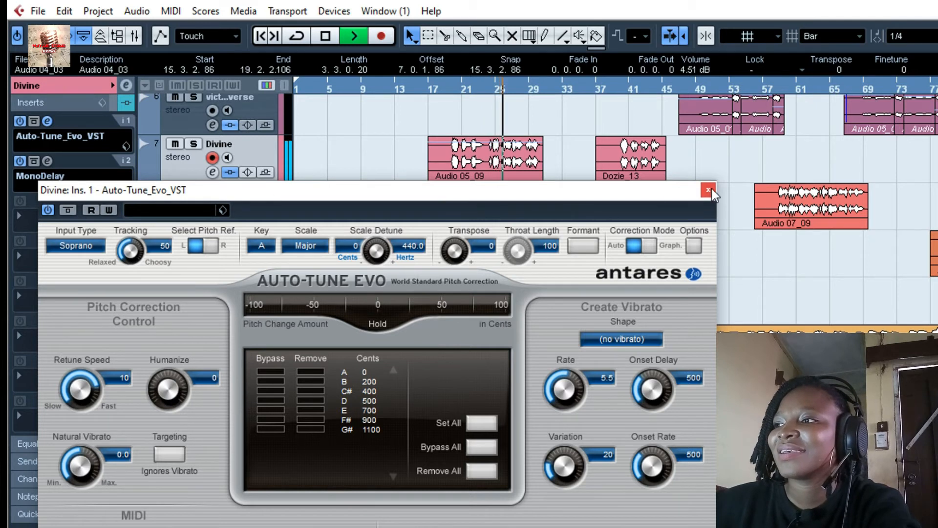
pyautogui.moveTo(468, 189); pyautogui.dragTo(617, 84)
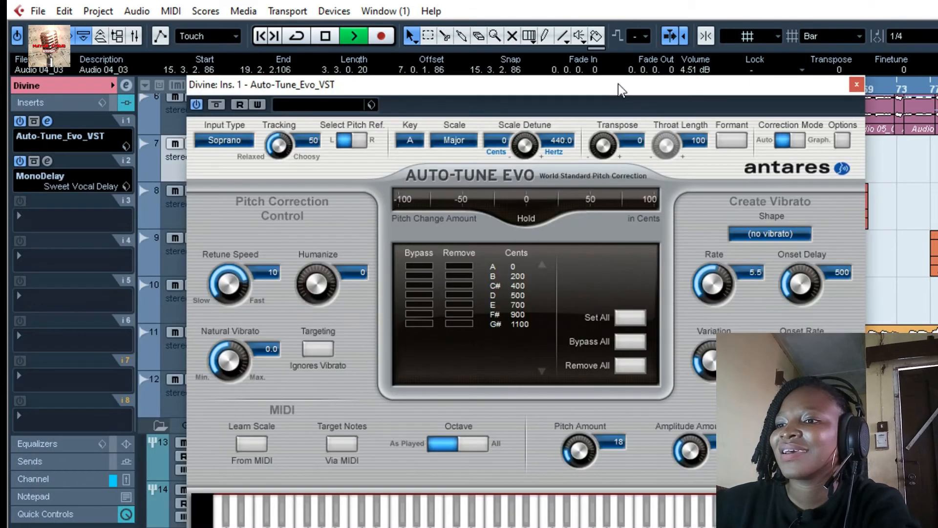
pyautogui.click(857, 84)
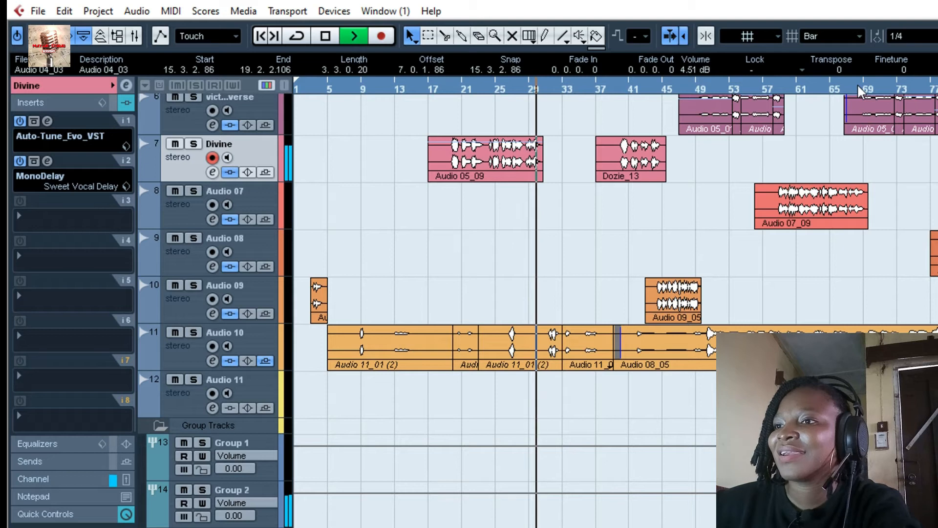
pyautogui.press('space')
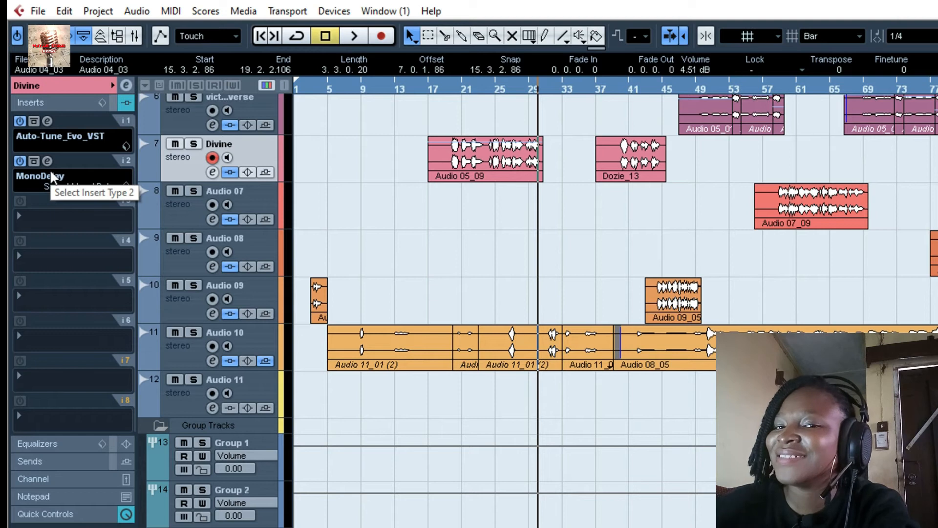
# Check the insert chain on Group 2 and listen to the vocals from about bar 38 to bar 49, selecting track 7 during playback.
pyautogui.click(257, 487)
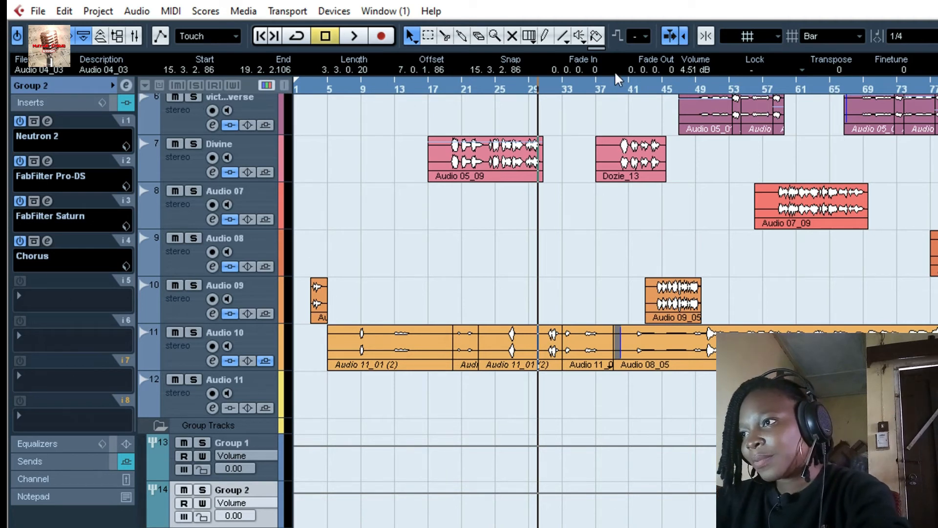
pyautogui.click(611, 88)
pyautogui.press('space')
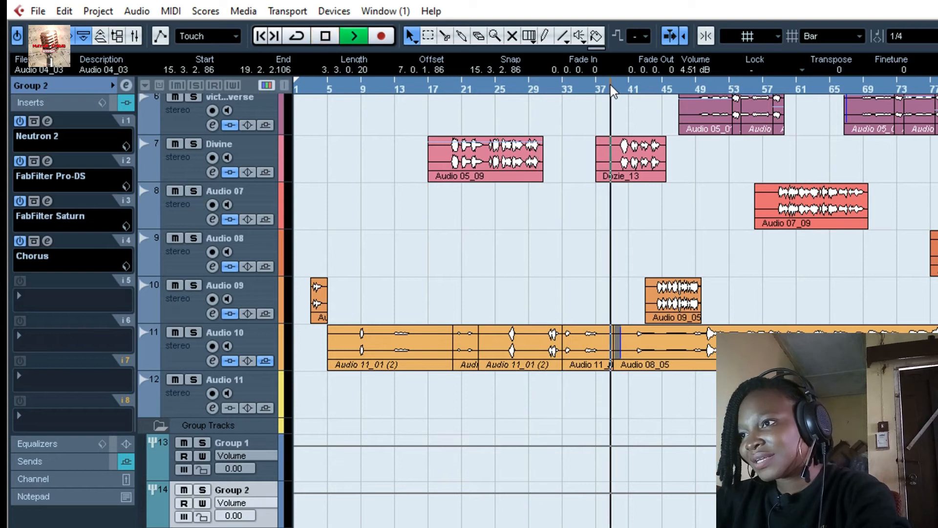
pyautogui.click(256, 147)
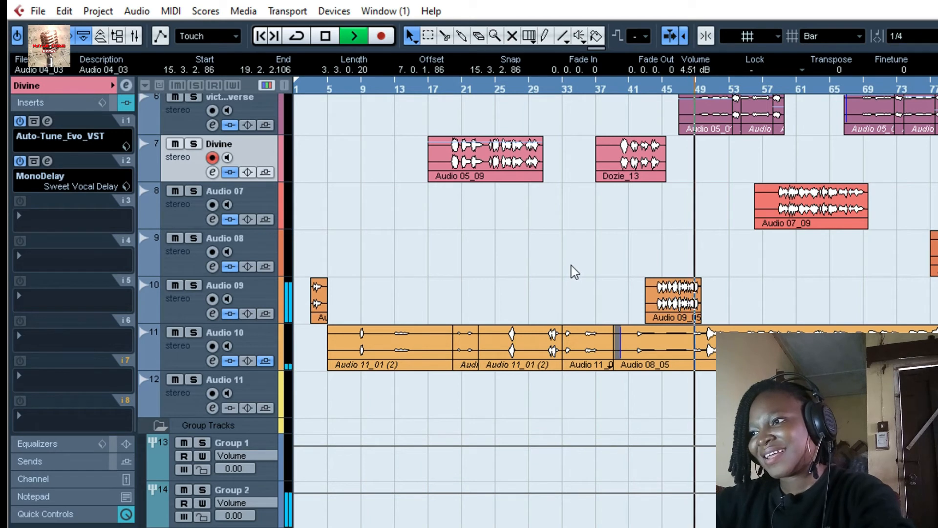
pyautogui.press('space')
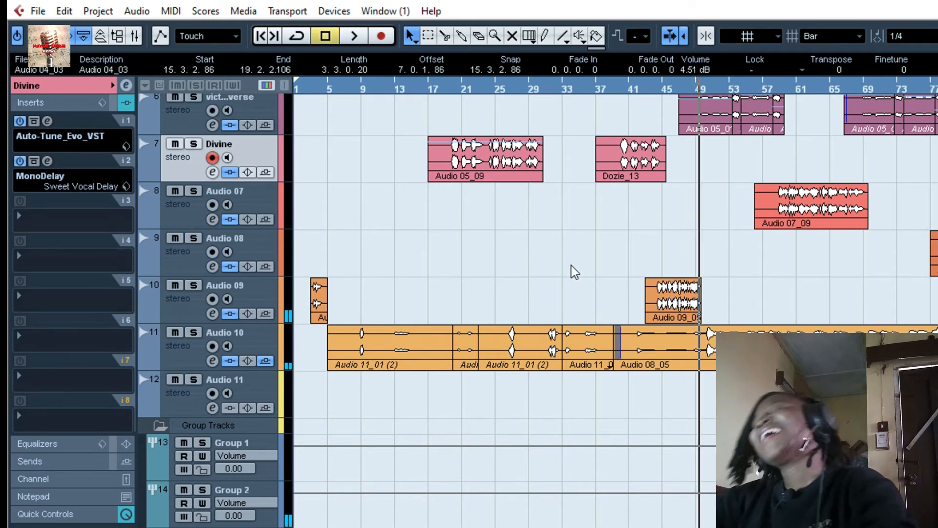